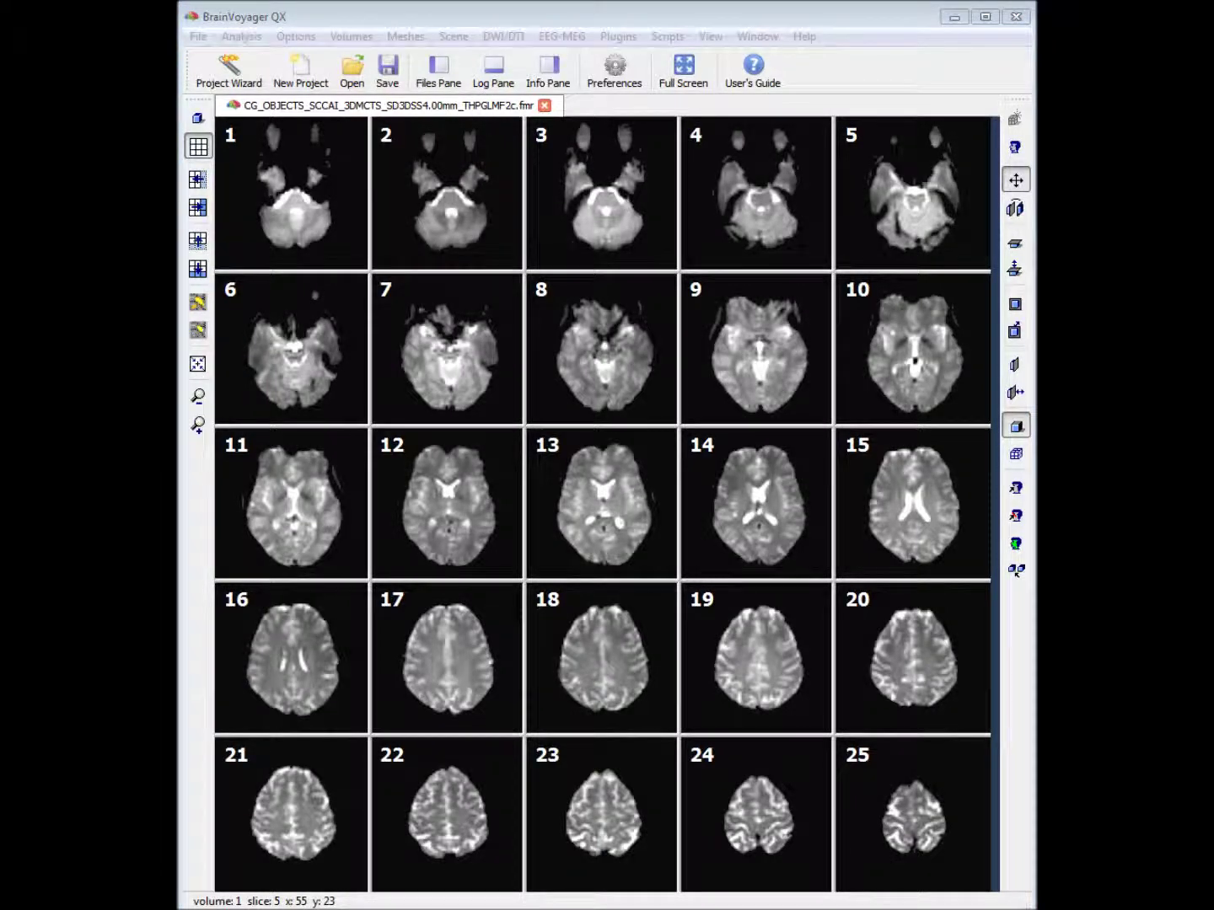
Step: Bring the BrainVoyager QX window with the loaded functional run into focus
click(784, 25)
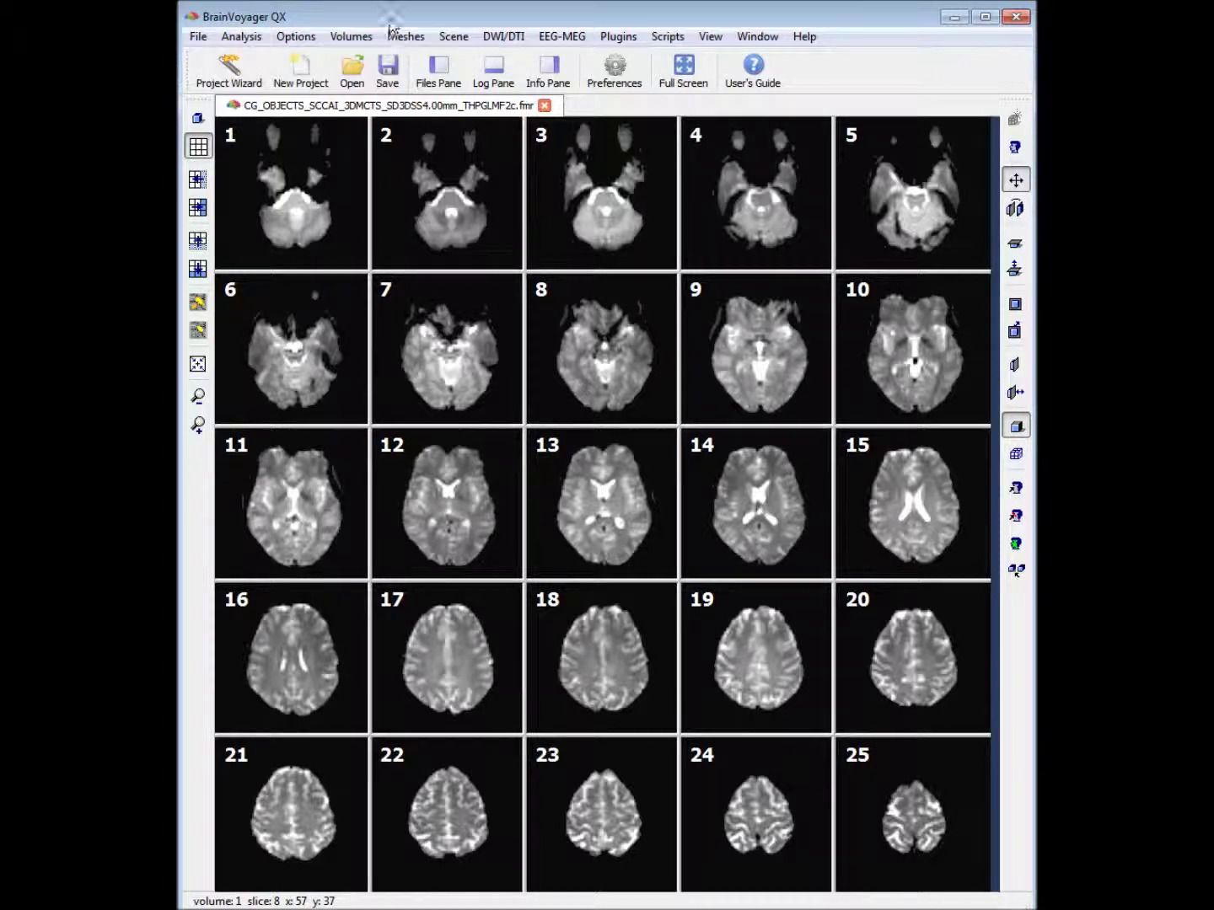
Step: Start a single-study GLM design with an HRF-convolved Images in LVF predictor
click(234, 38)
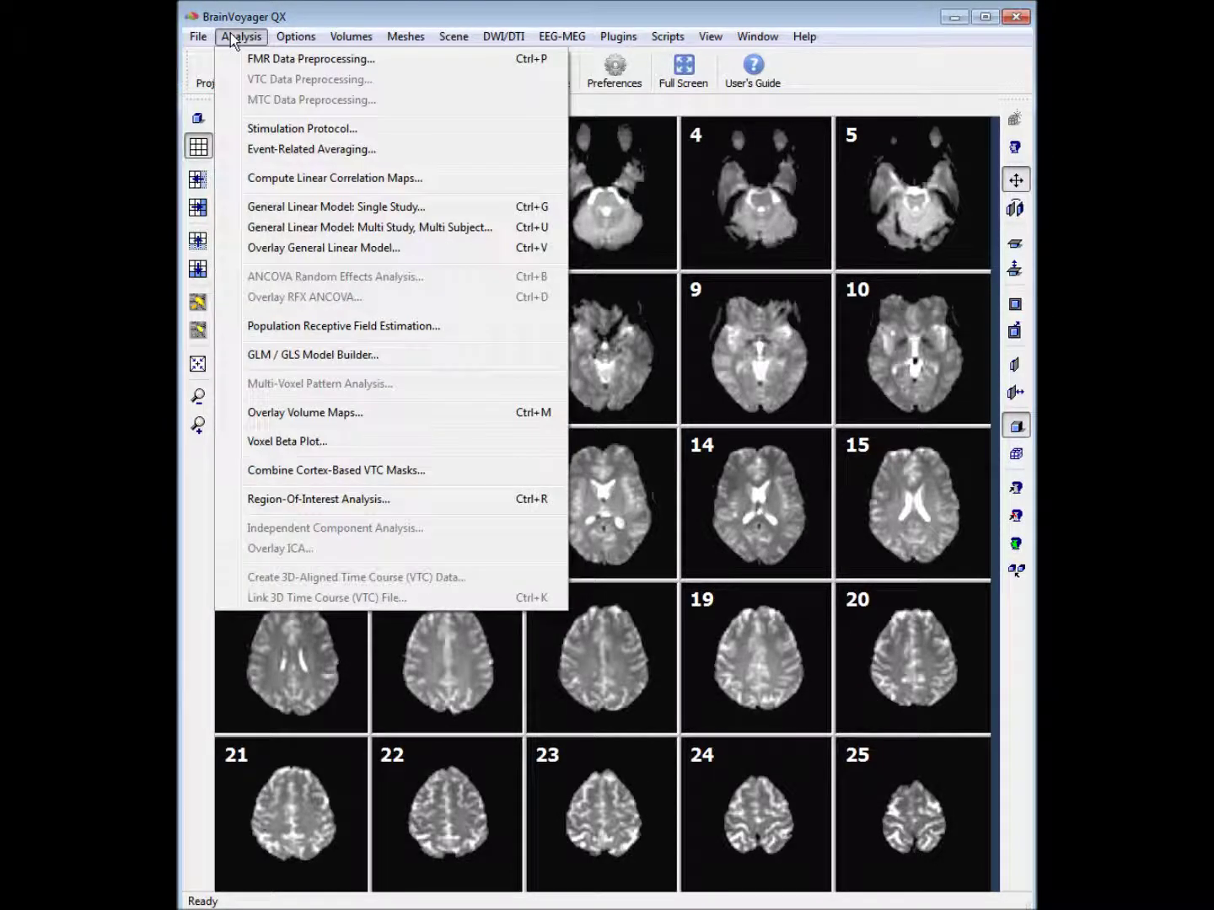
click(302, 207)
drag(558, 333, 560, 147)
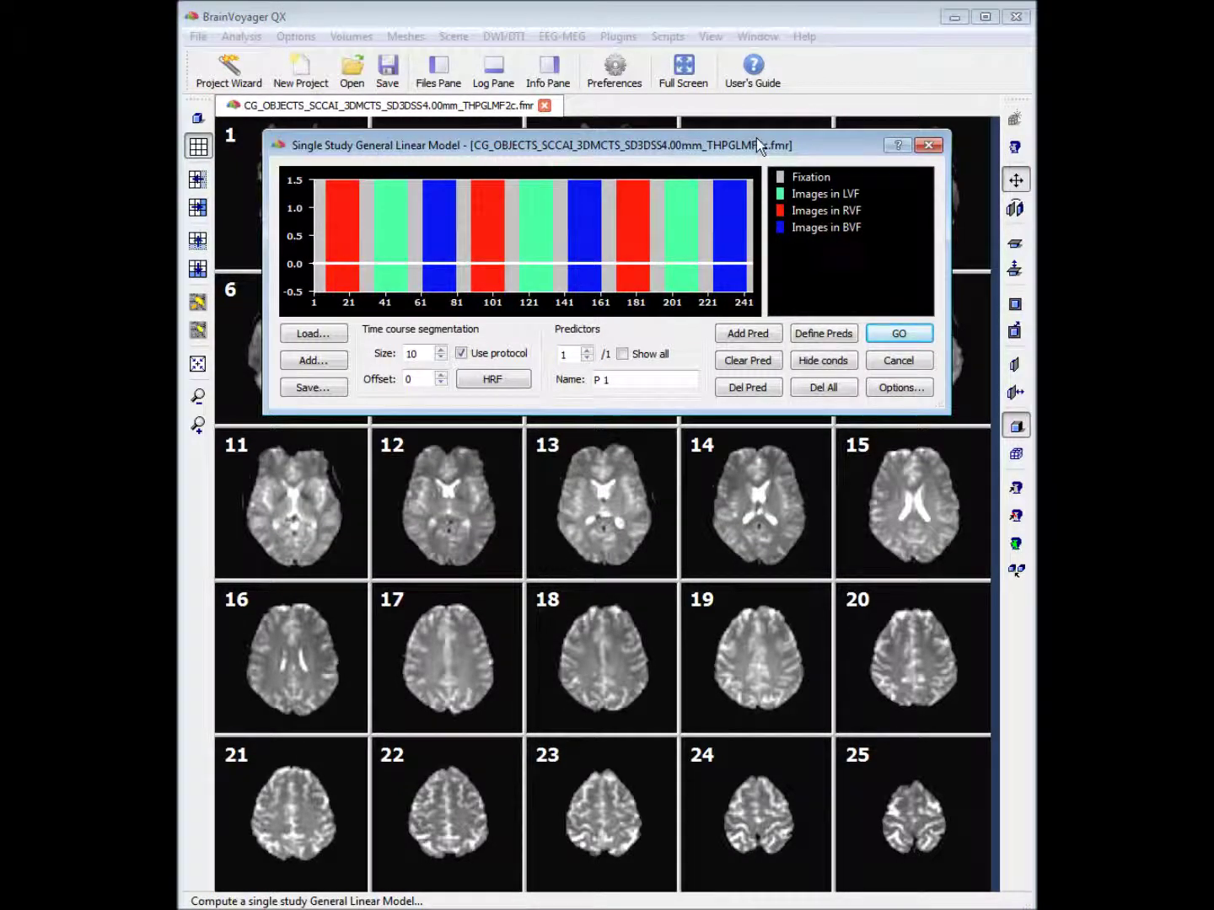
click(814, 178)
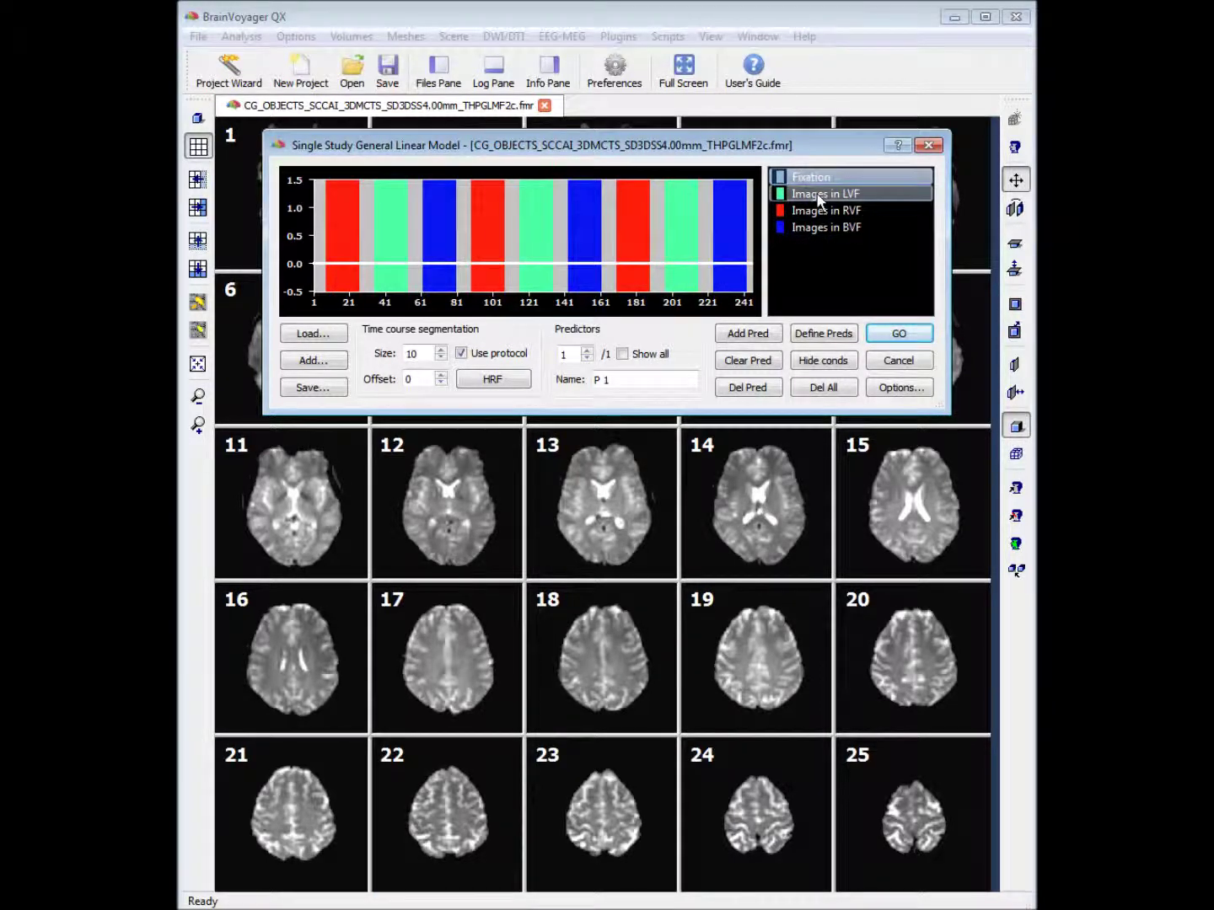
click(817, 195)
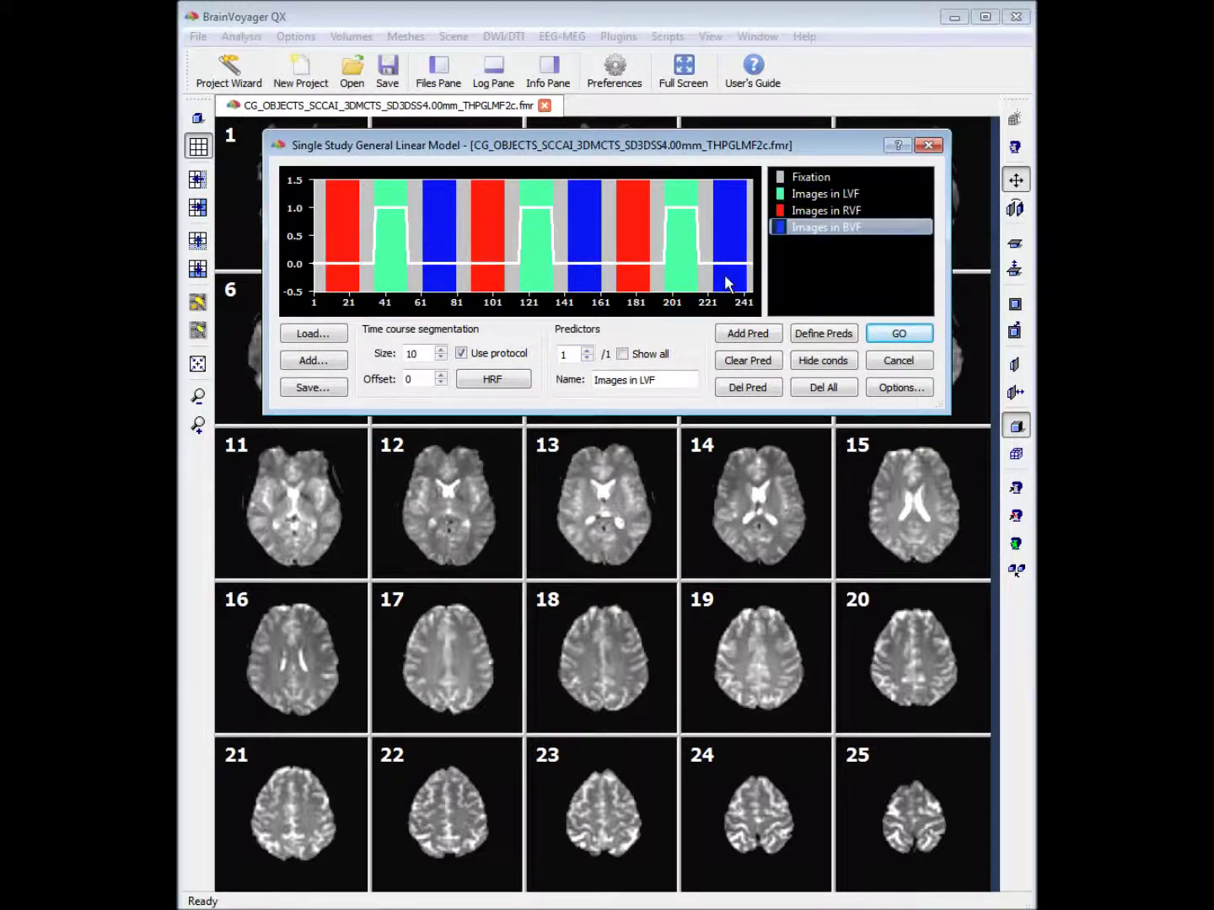
click(497, 381)
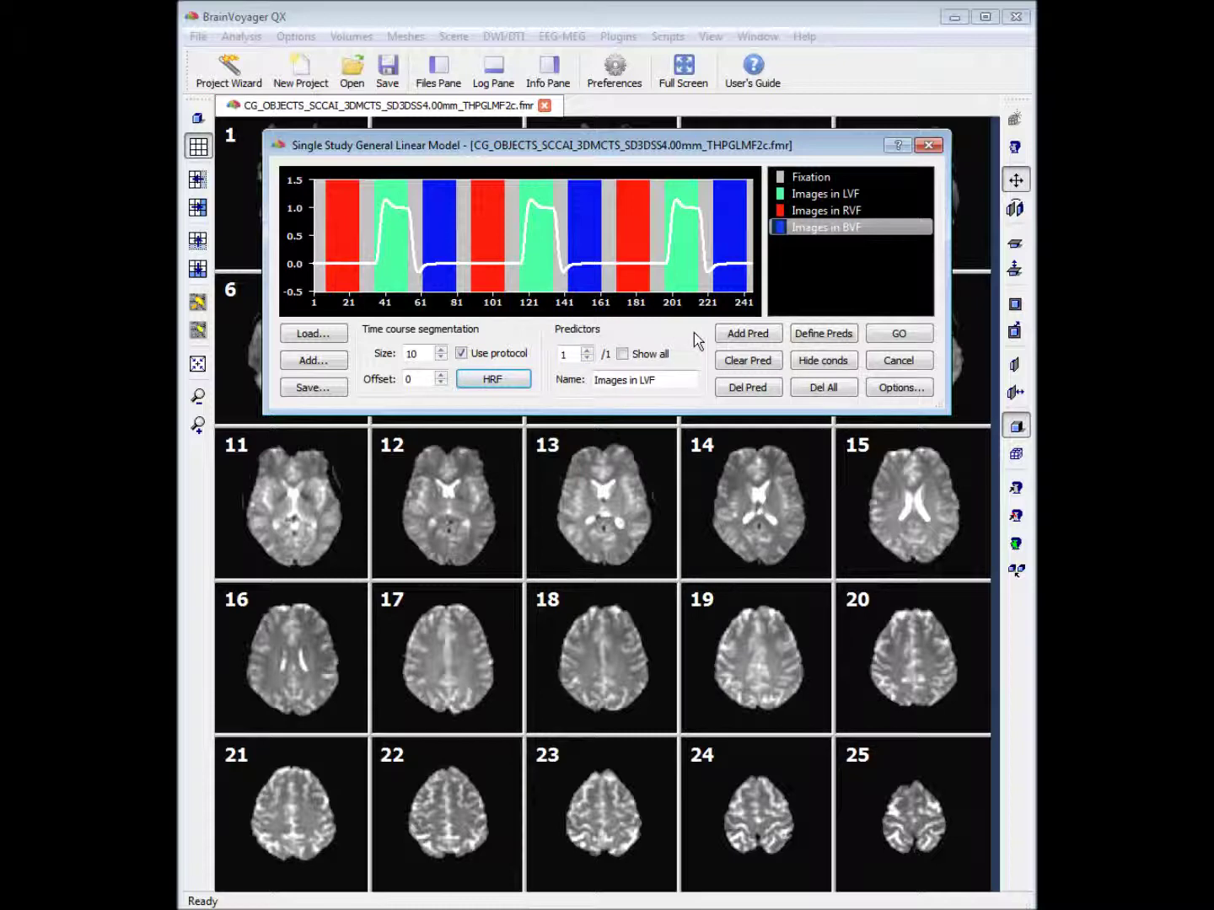
Step: Add HRF-convolved predictors for Images in RVF and Images in BVF
click(738, 335)
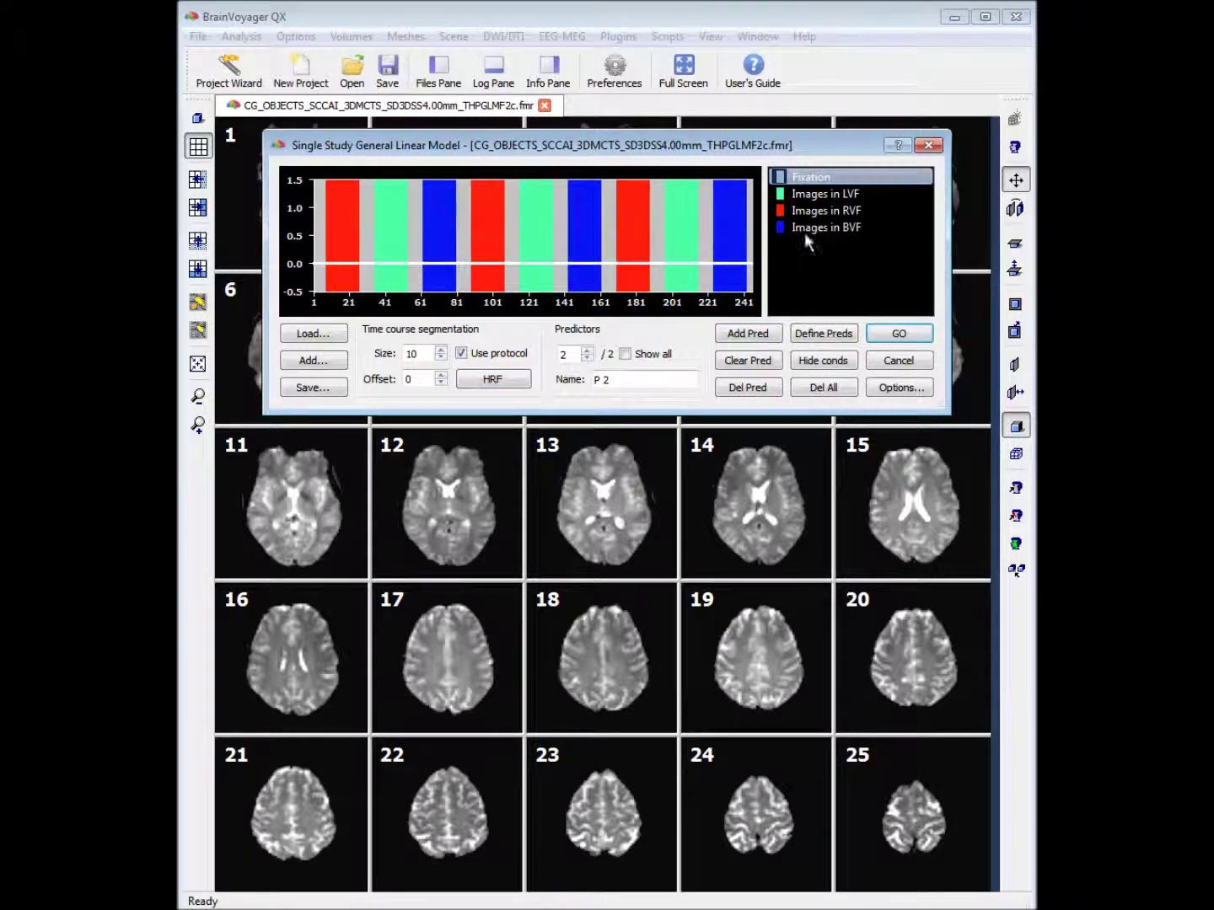
click(814, 211)
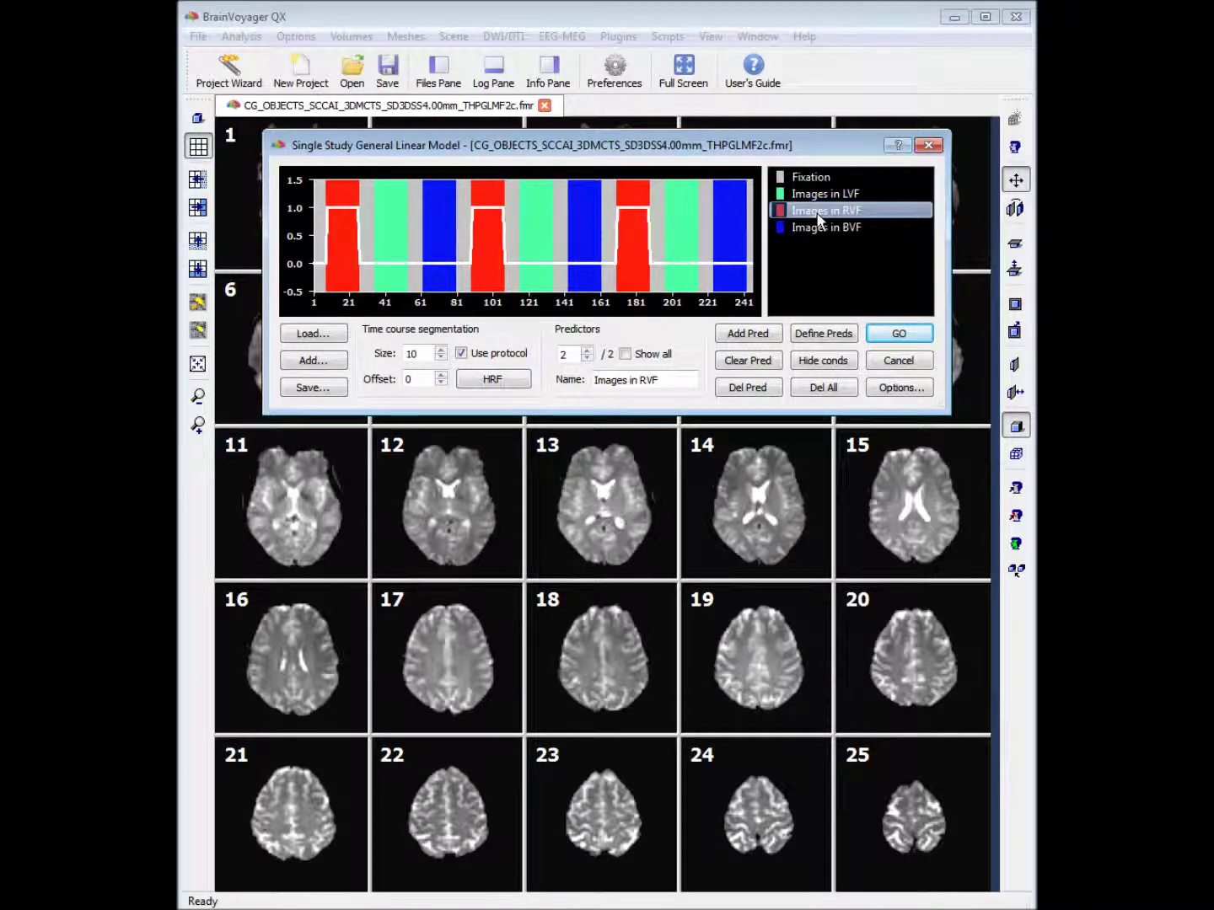
click(505, 383)
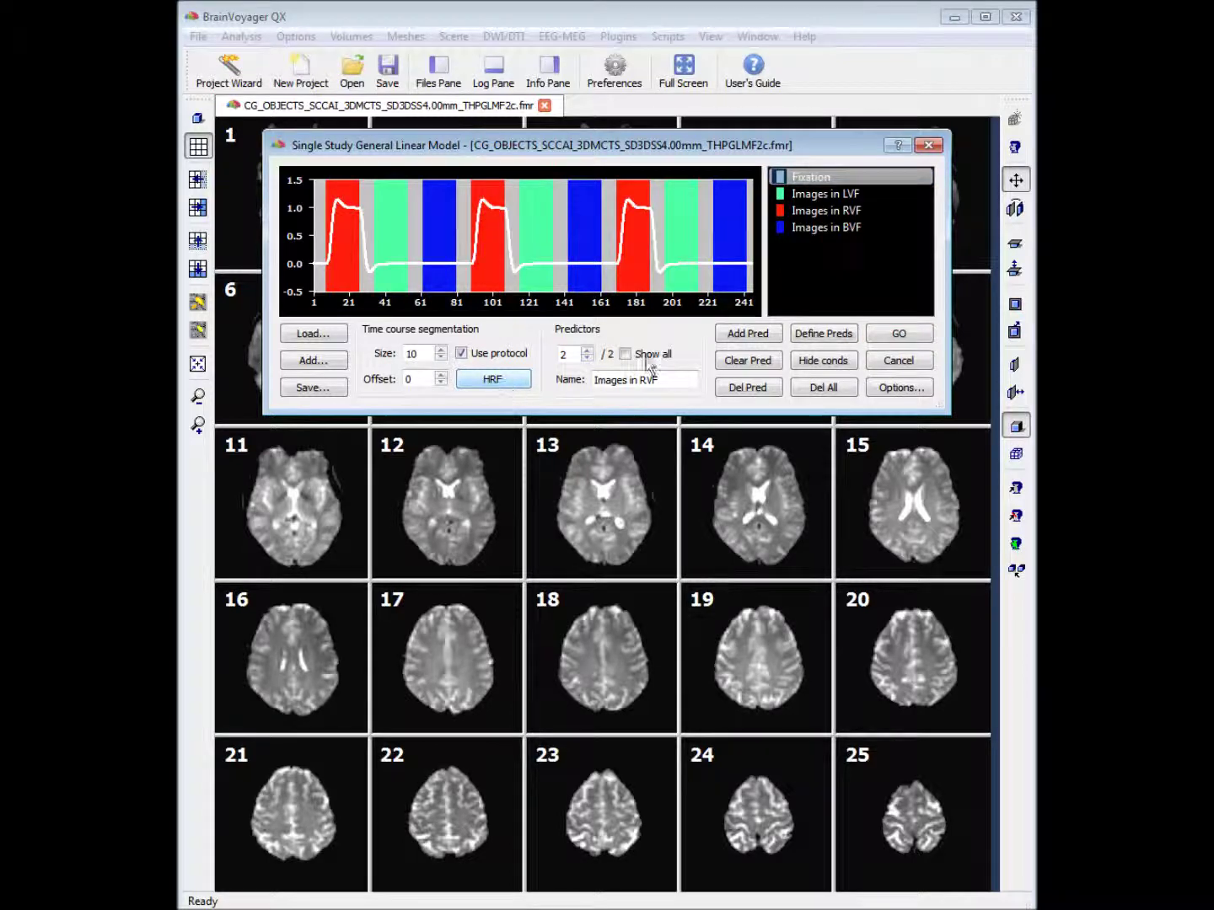
click(742, 334)
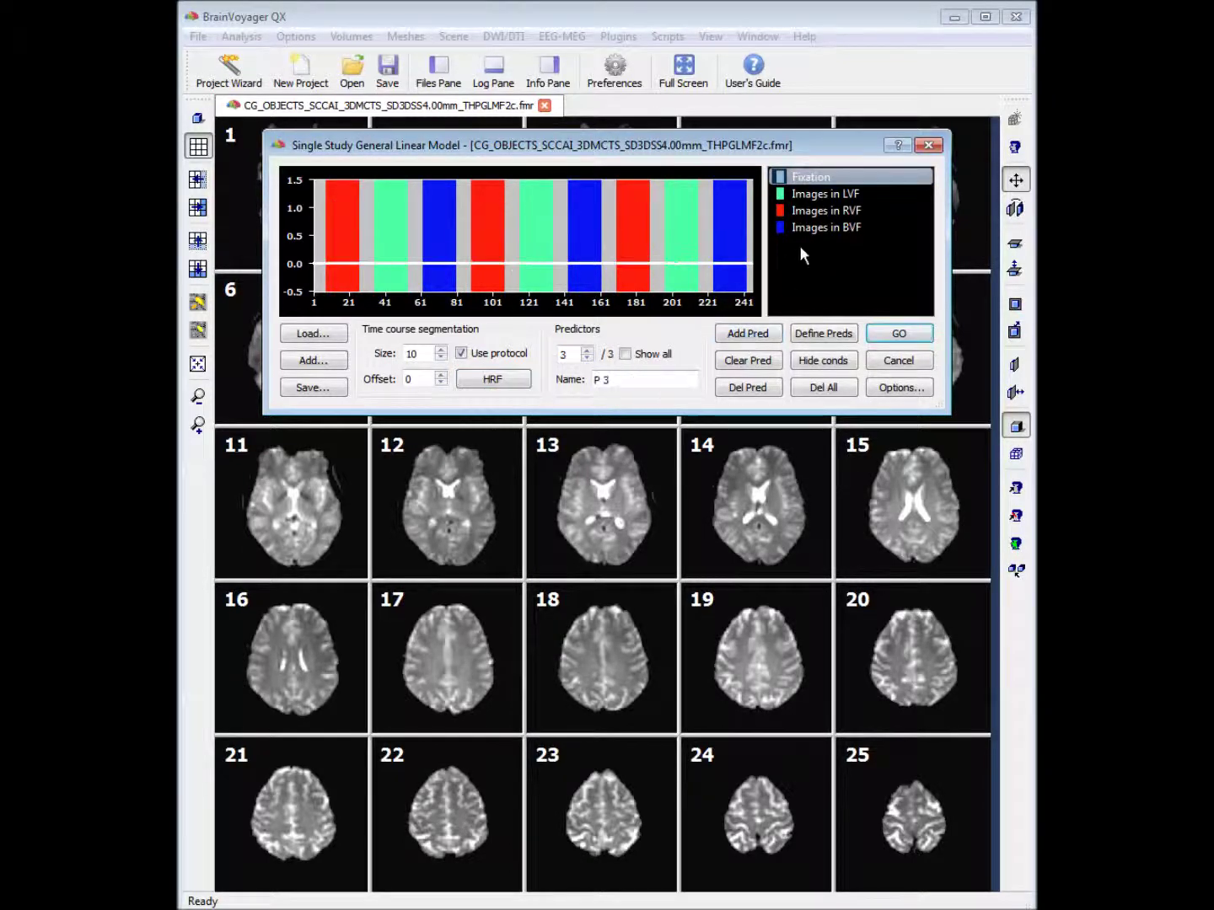
click(810, 229)
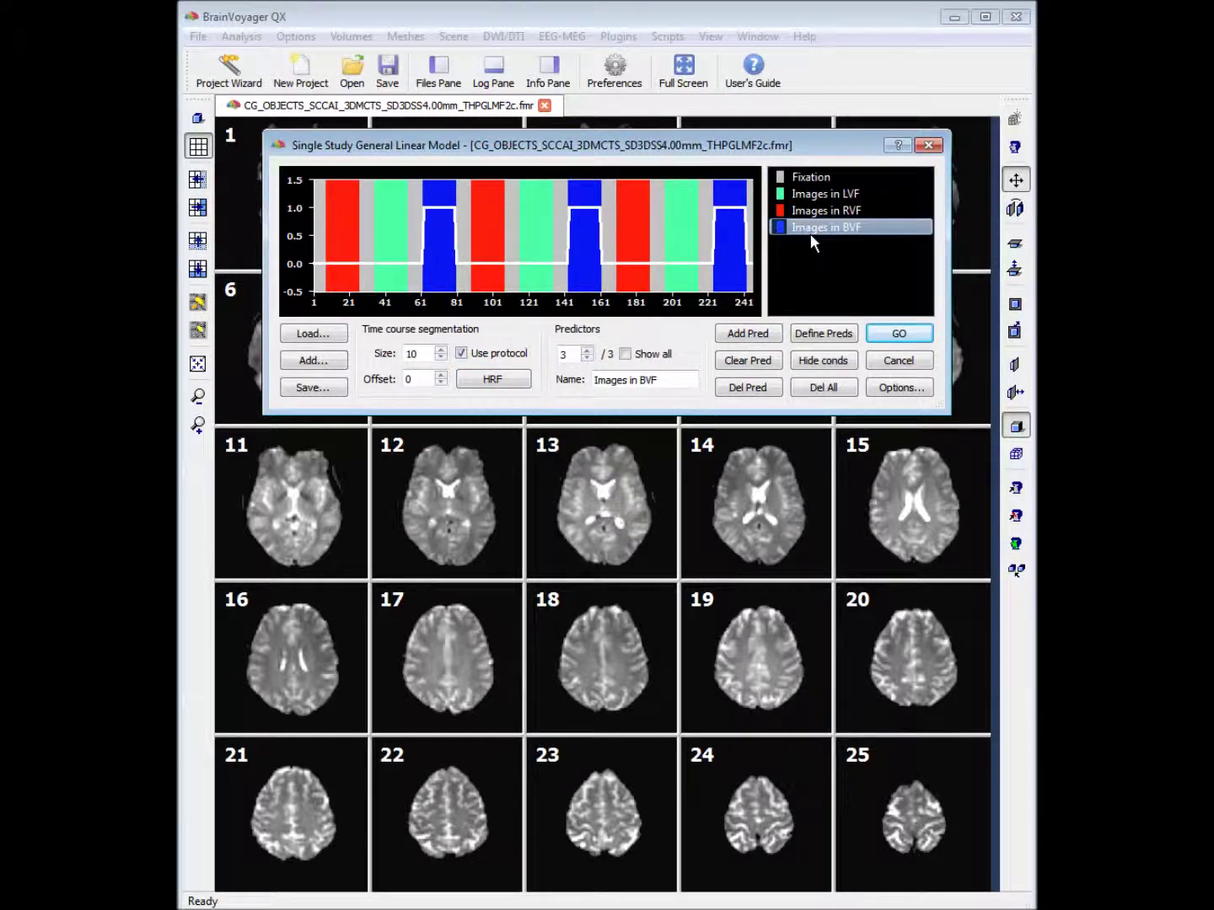
click(522, 378)
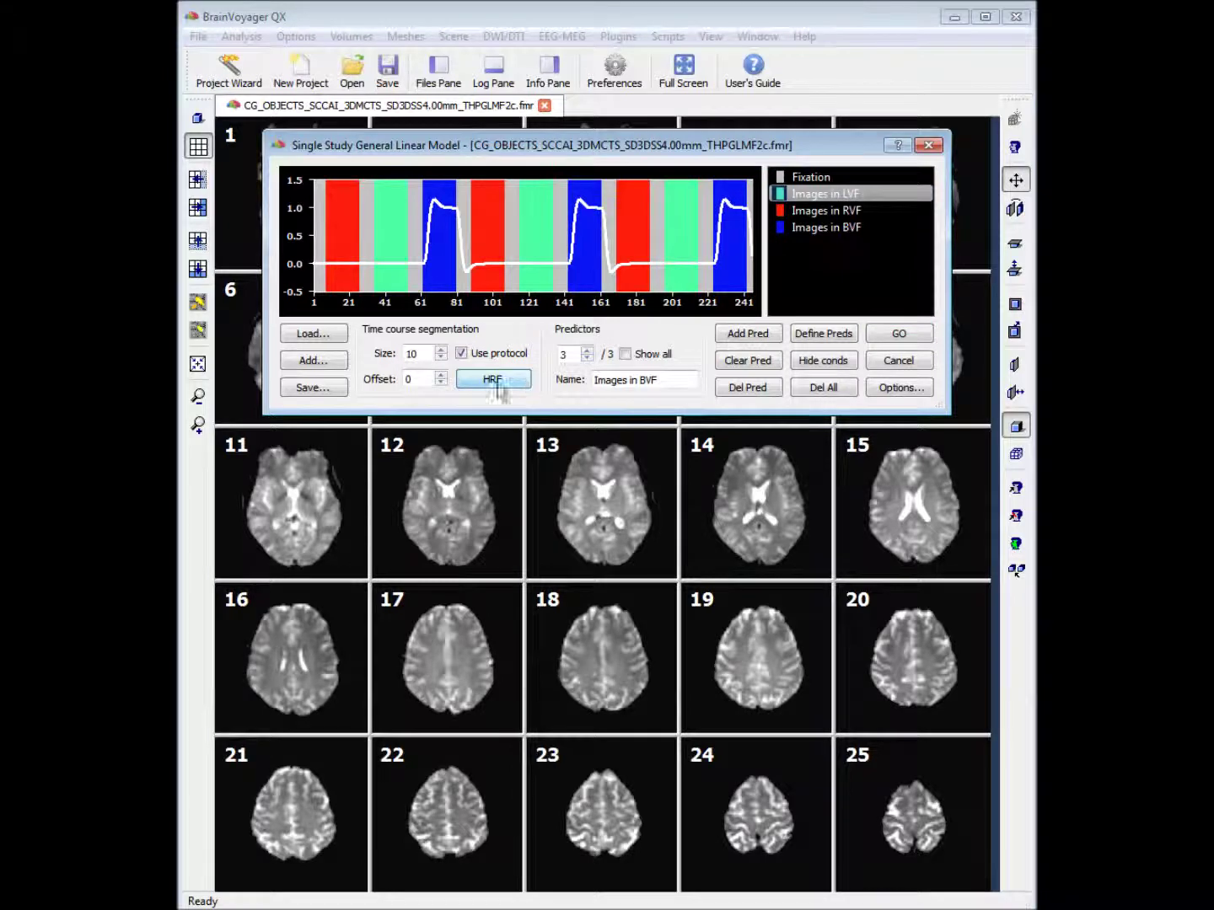
Step: Save the design matrix over the existing ObjectsDesignMatrix.sdm
click(314, 388)
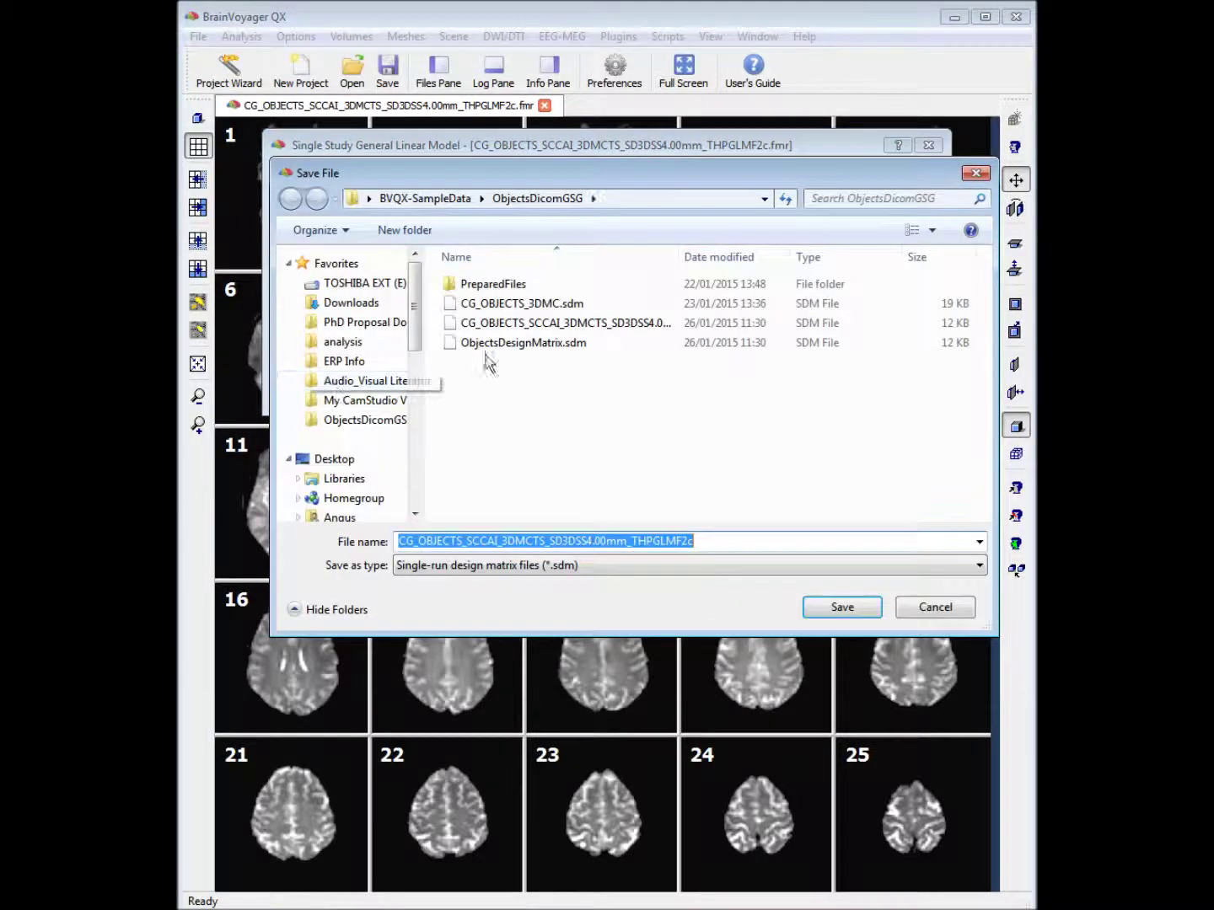
click(527, 344)
click(840, 606)
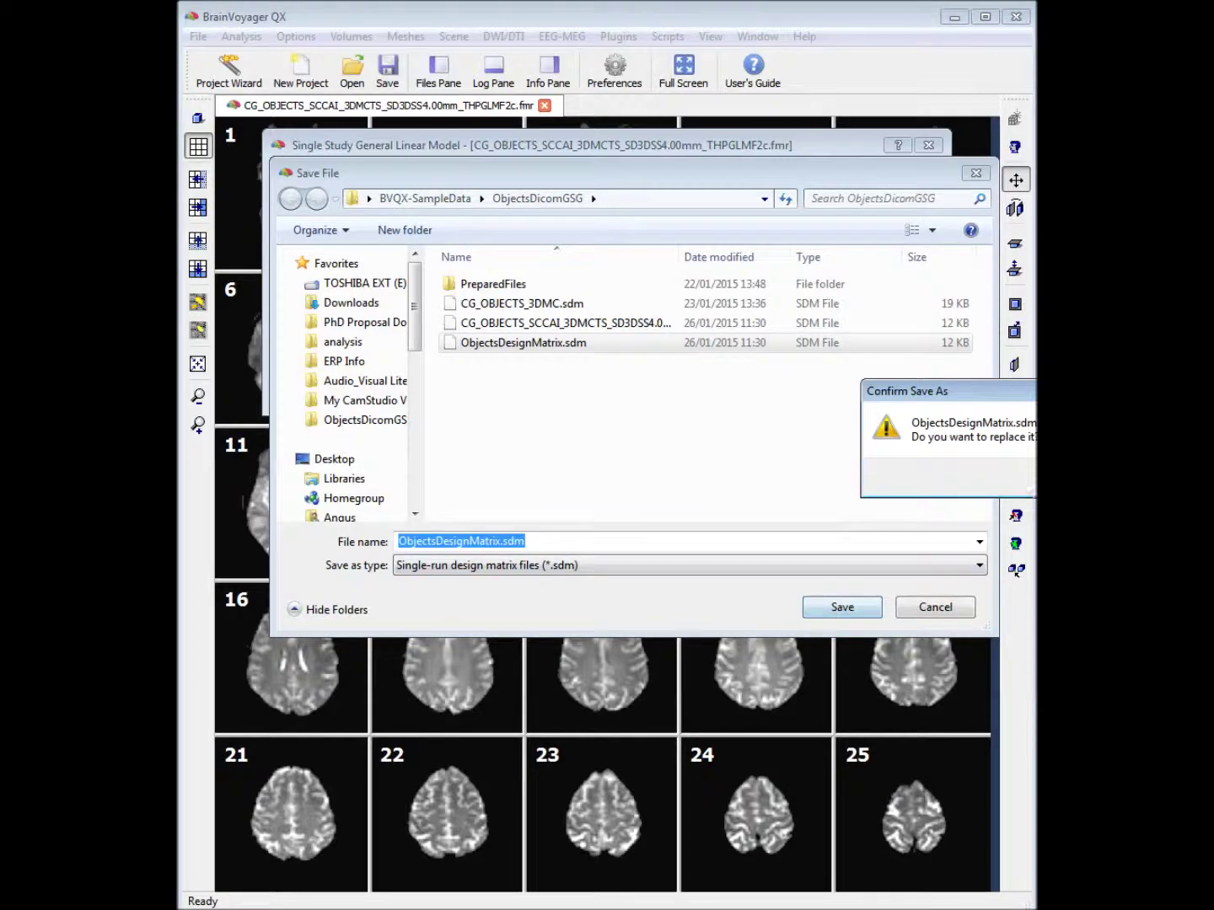
key(alt+y)
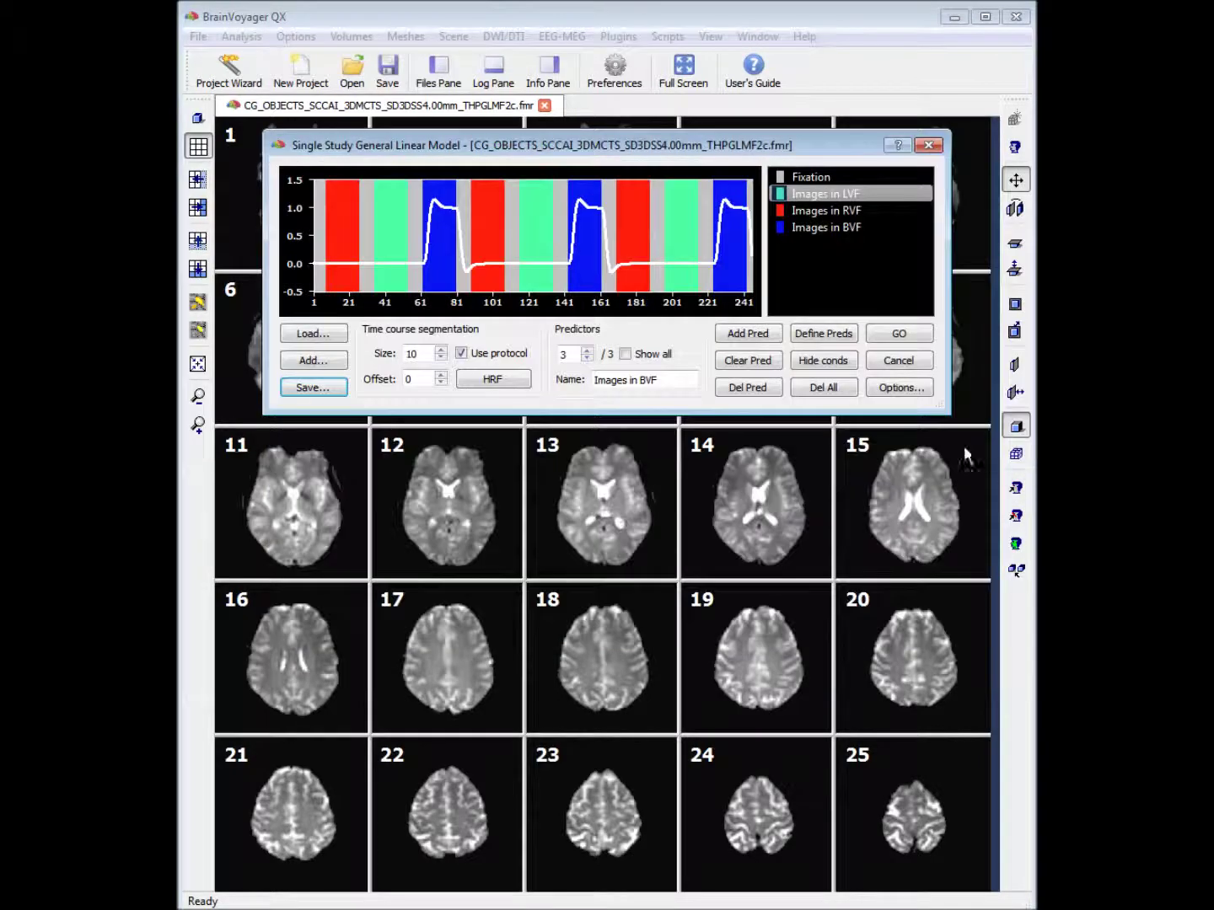
Step: Run the GLM, place a compact voxel beta plot at the top, and show slices in one column
click(899, 335)
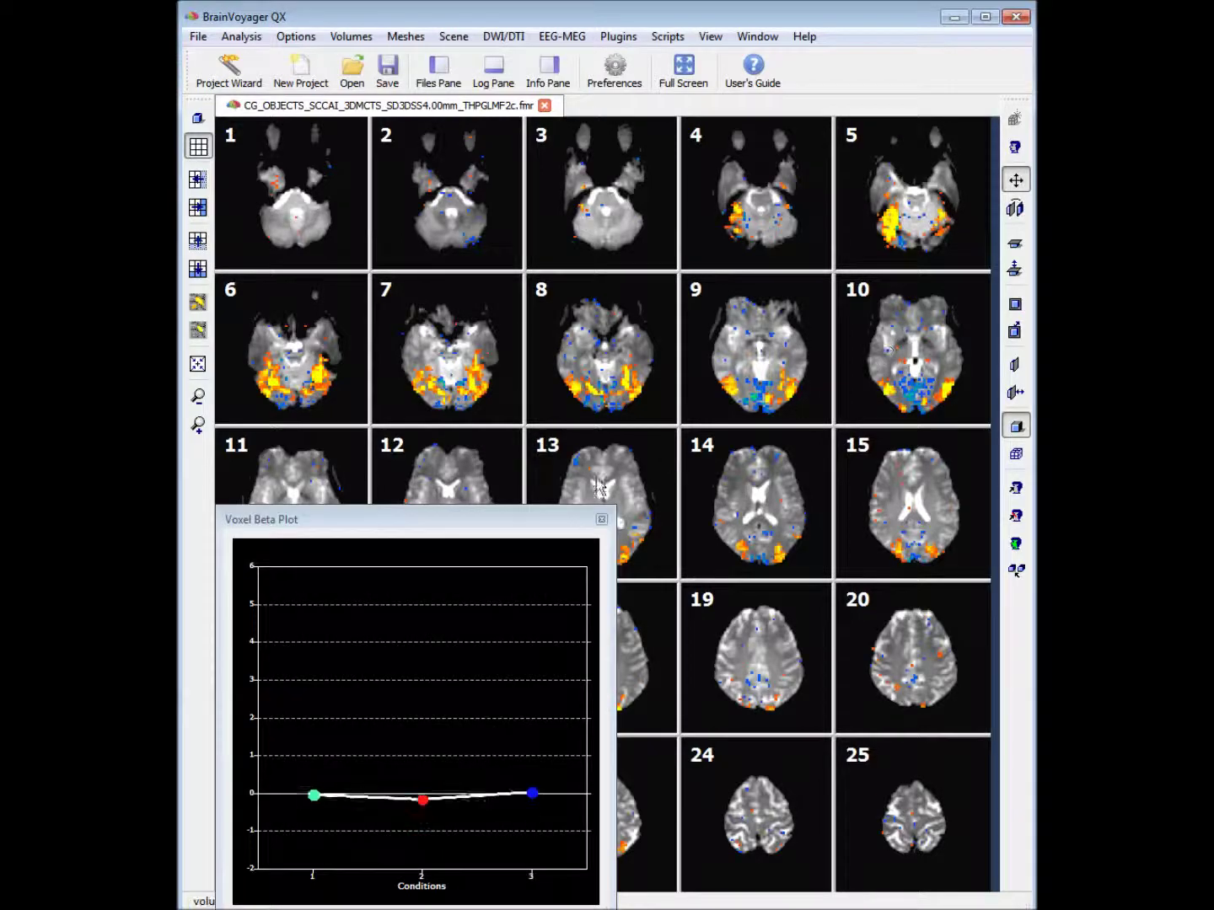
drag(522, 516, 703, 156)
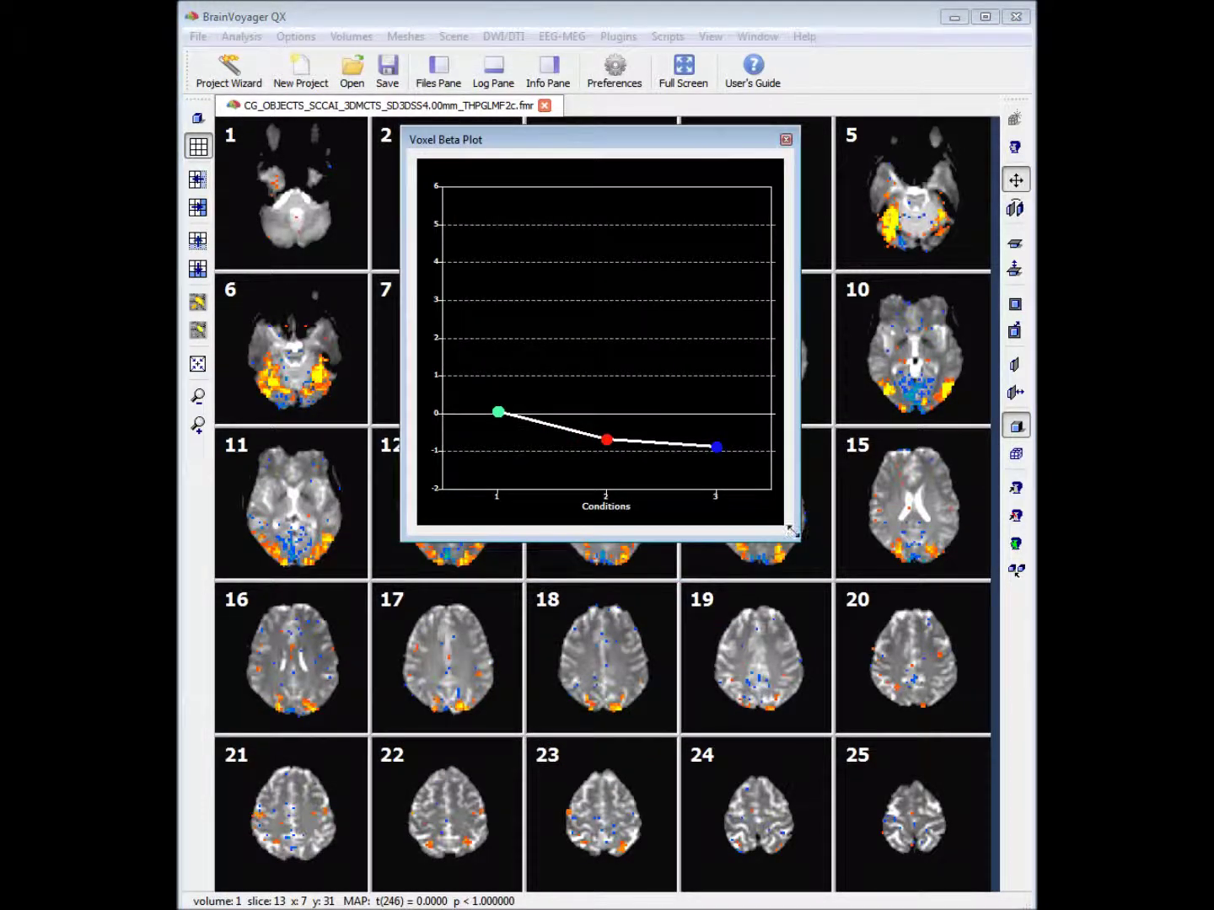
drag(792, 532, 640, 336)
drag(566, 142, 643, 145)
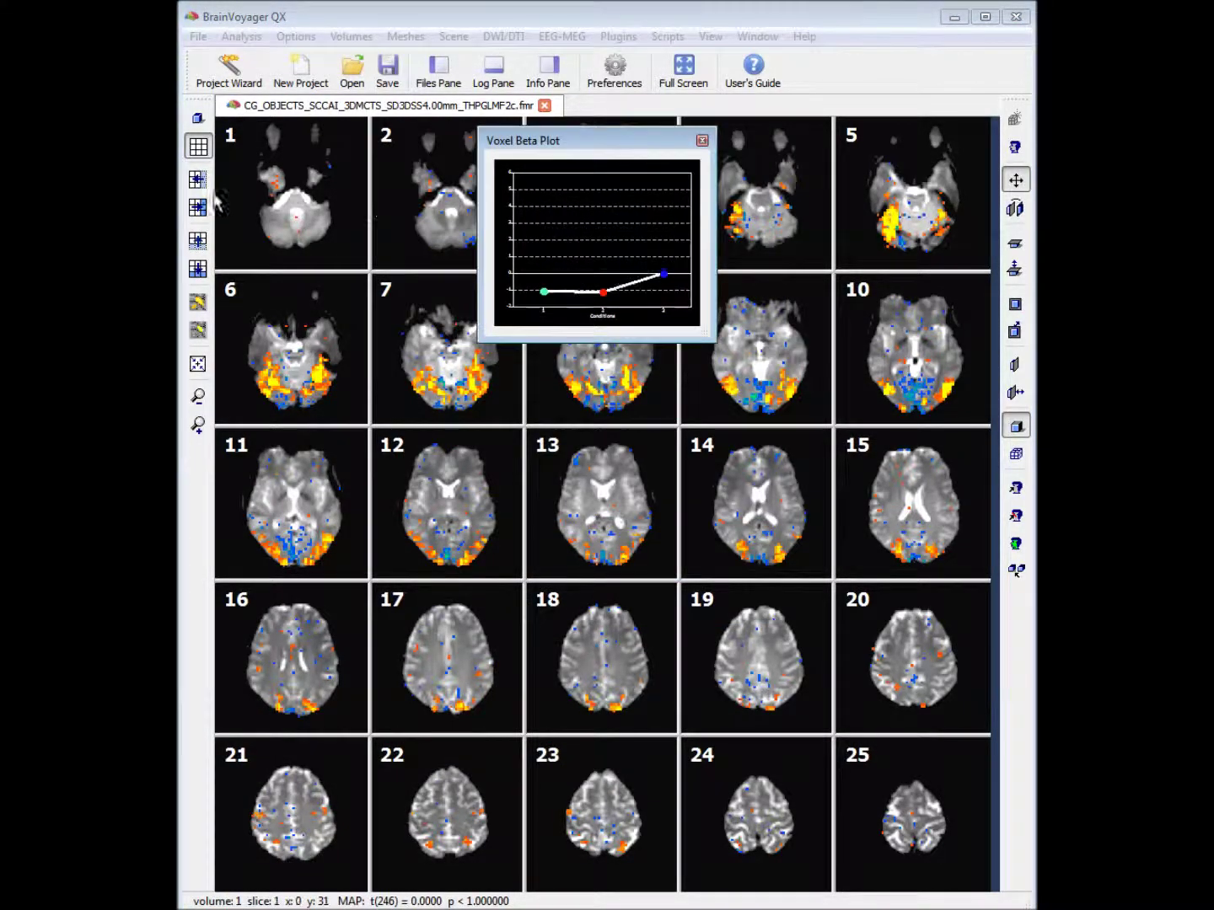
click(197, 206)
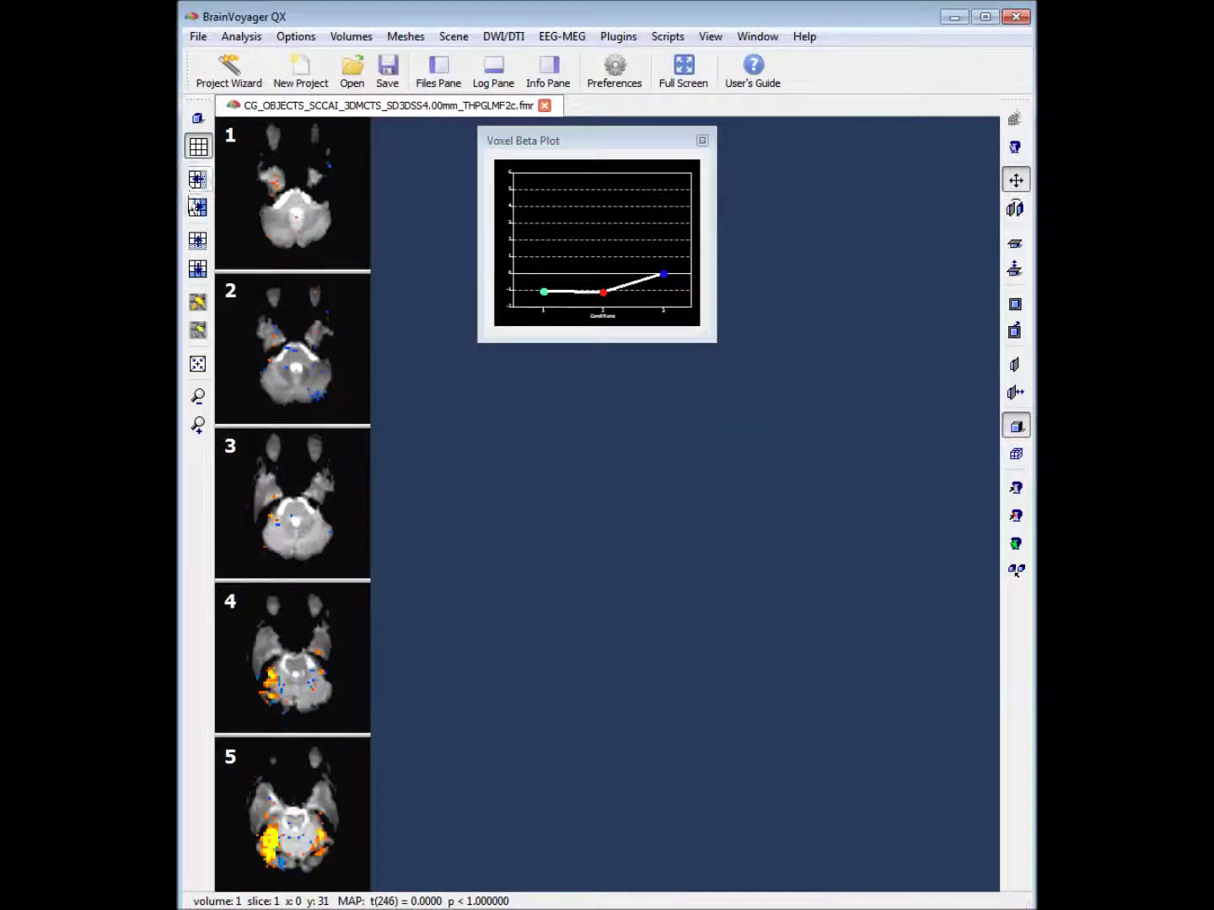
Step: Display slice 7 alone, enlarged with its colour legend, with the beta plot nudged right
click(197, 241)
key(Up)
key(Up)
key(Up)
key(Up)
key(Up)
key(Up)
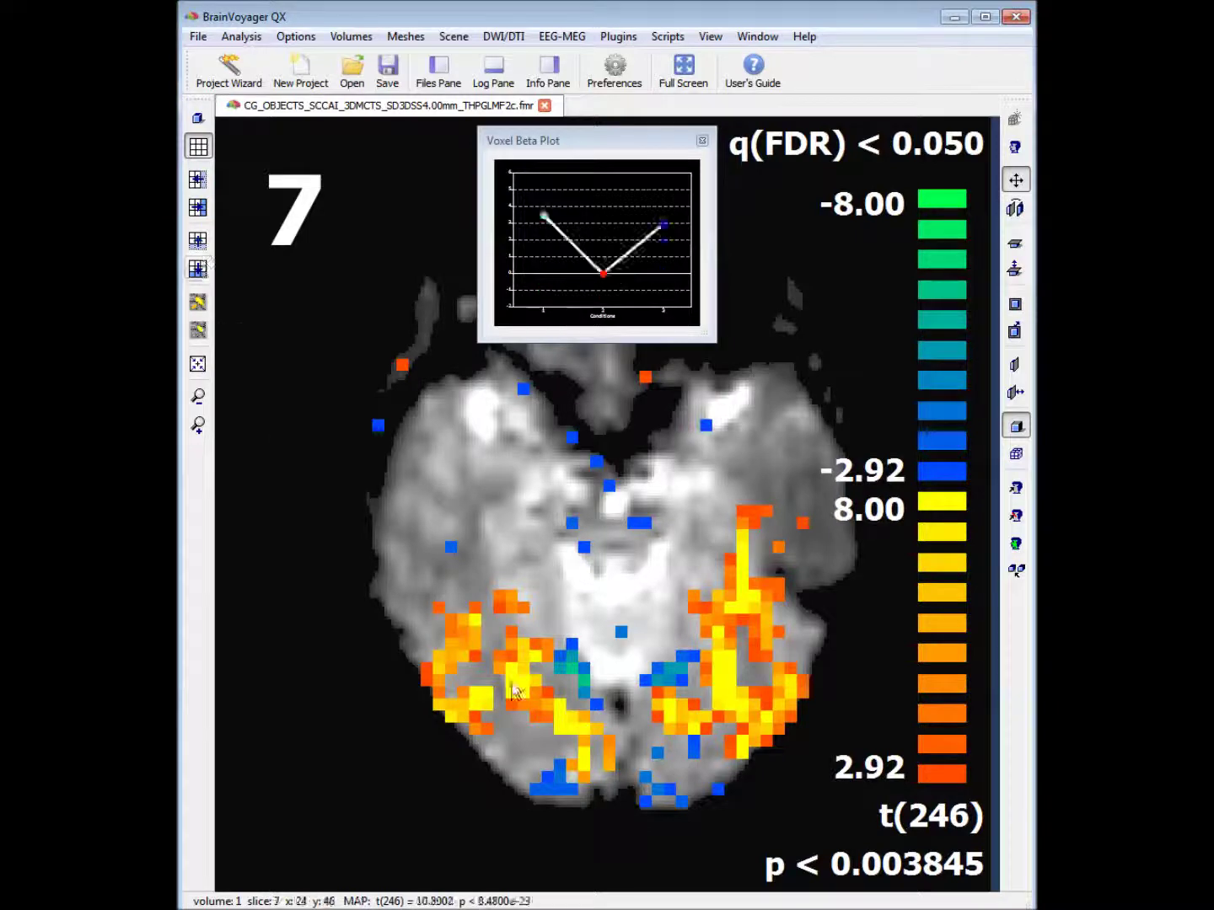
drag(582, 140, 620, 137)
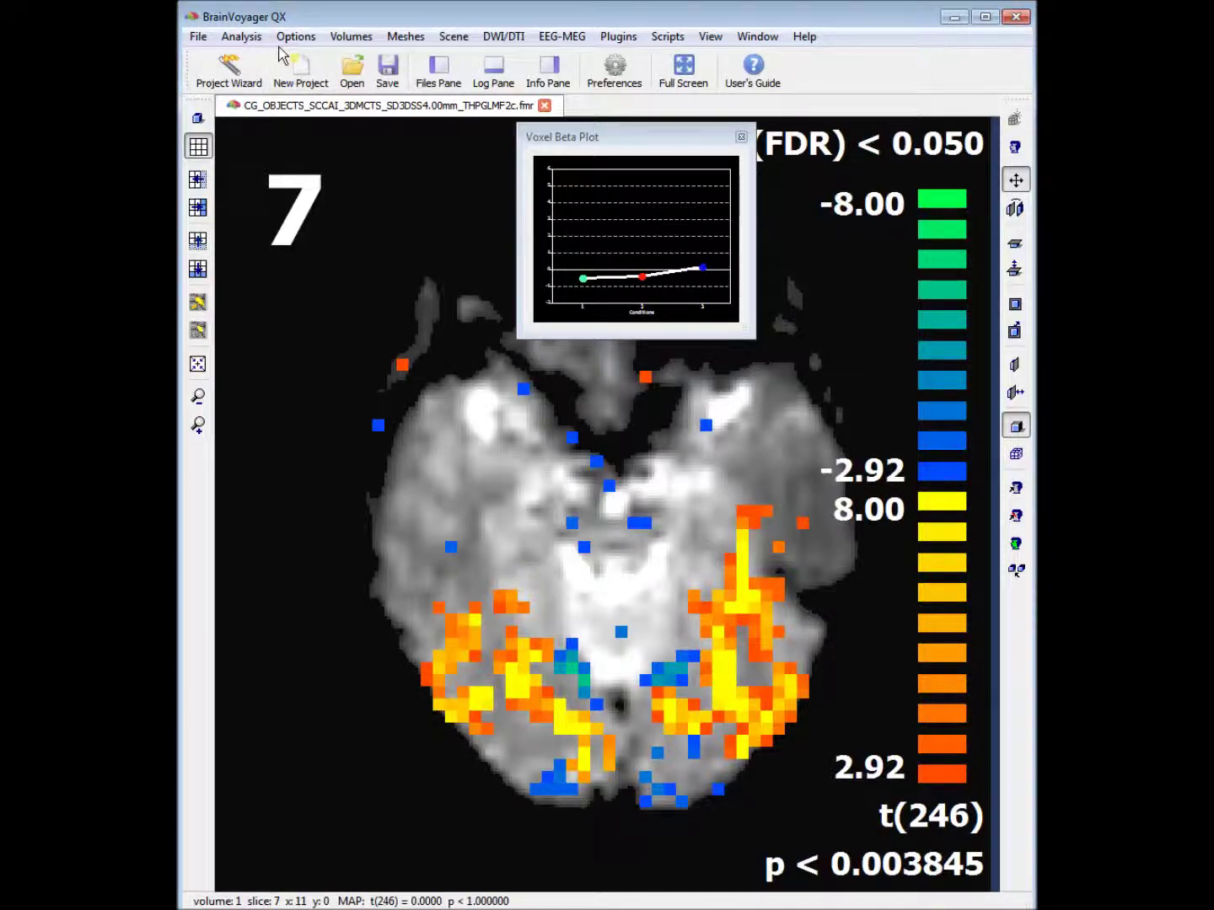
click(239, 36)
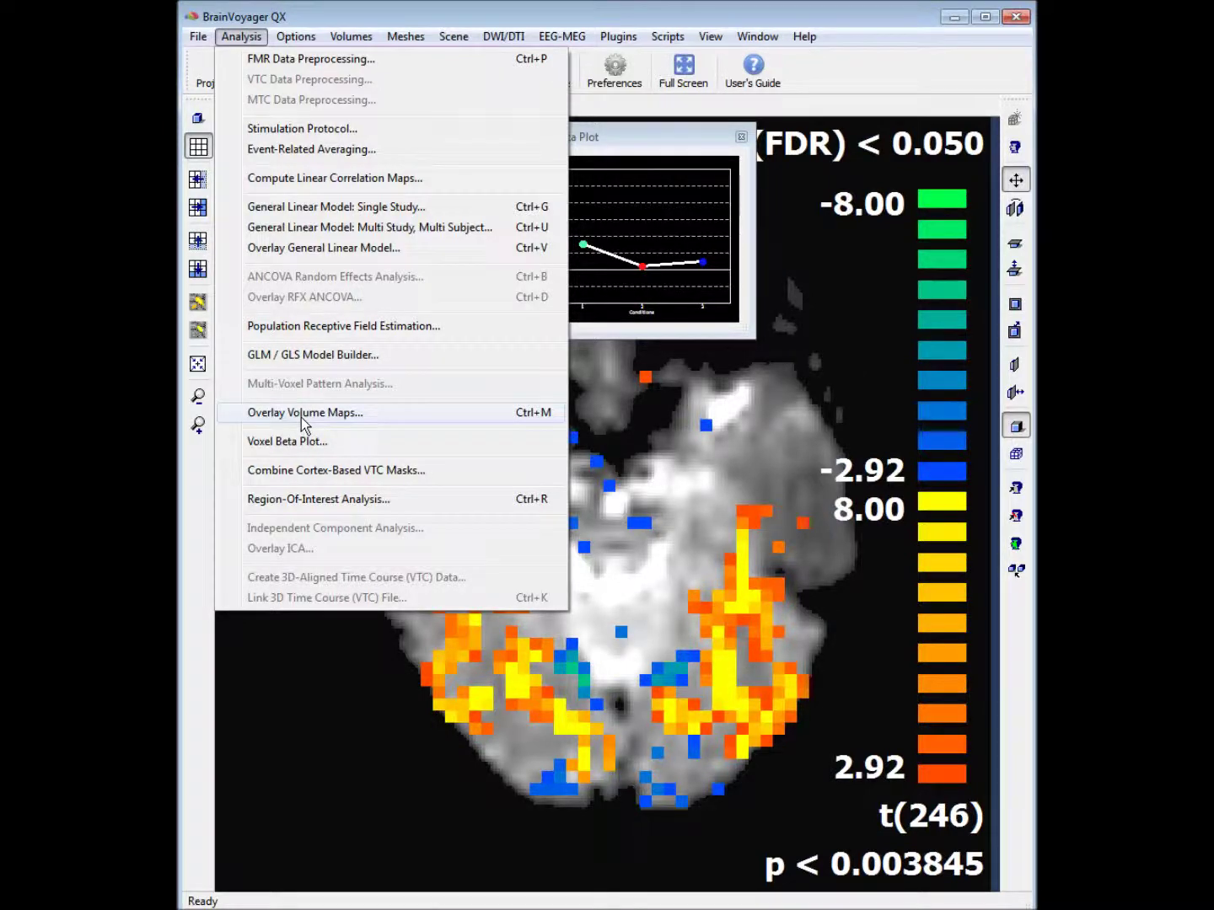
Step: Raise the Overlay Volume Maps cluster size threshold beyond 2 to hide small isolated clusters
click(301, 413)
drag(496, 324, 508, 143)
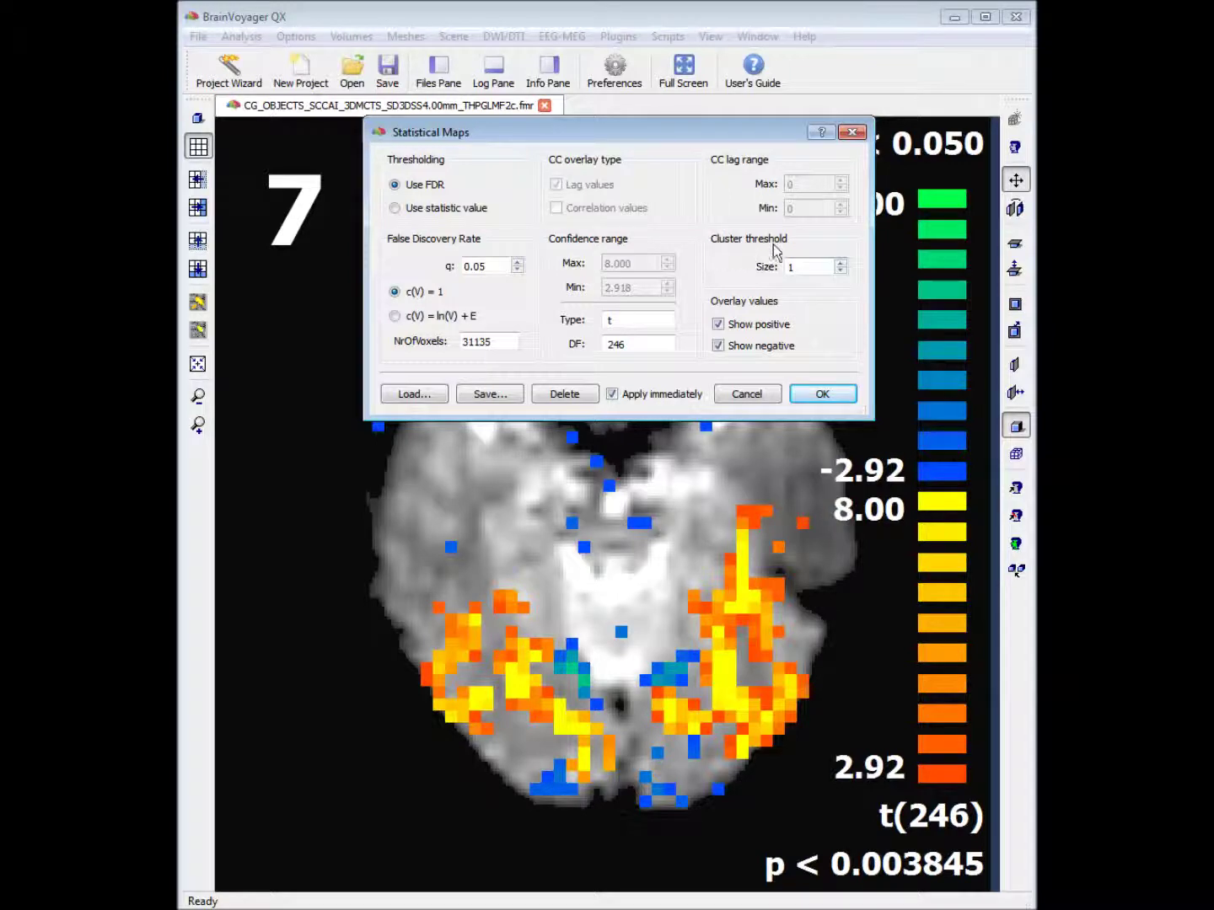
click(841, 263)
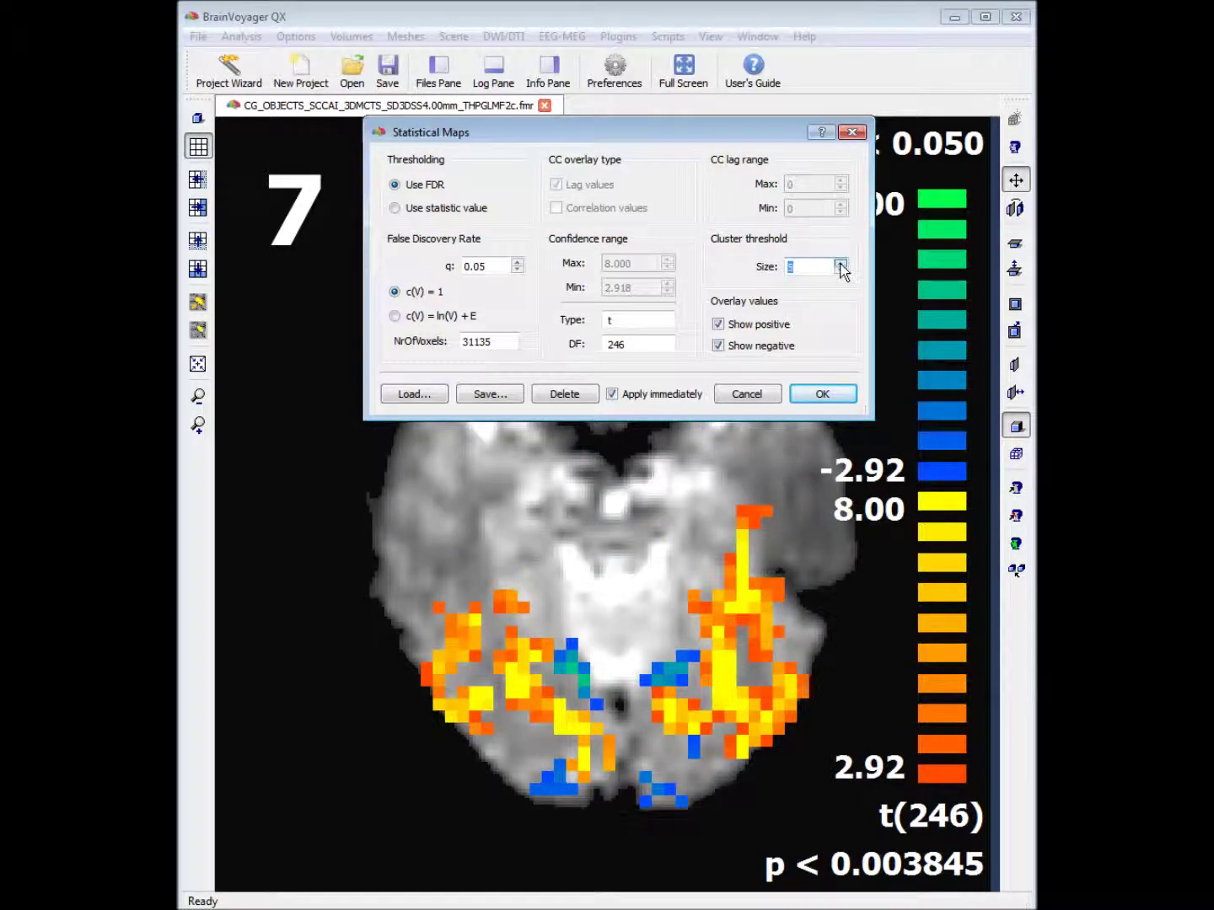
click(840, 263)
click(822, 394)
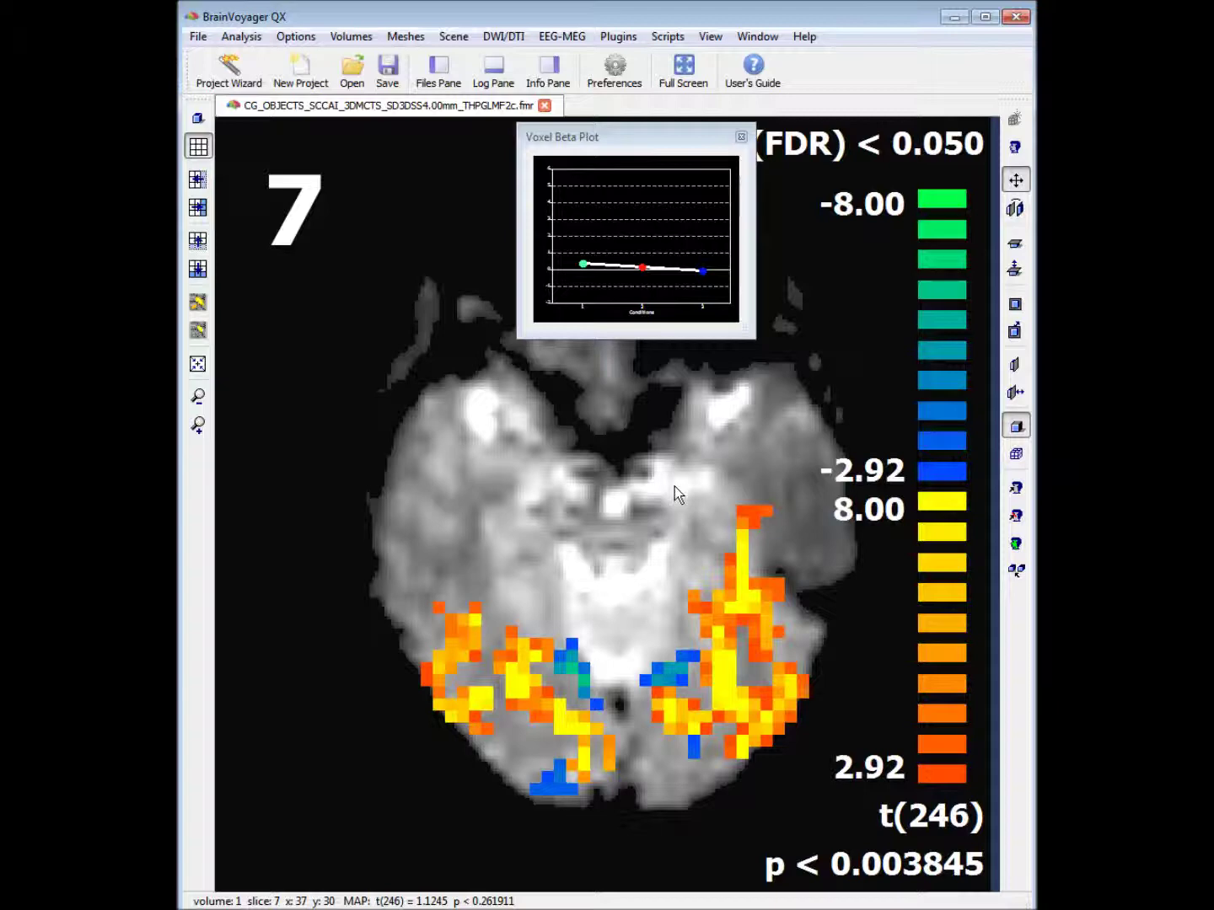
click(243, 37)
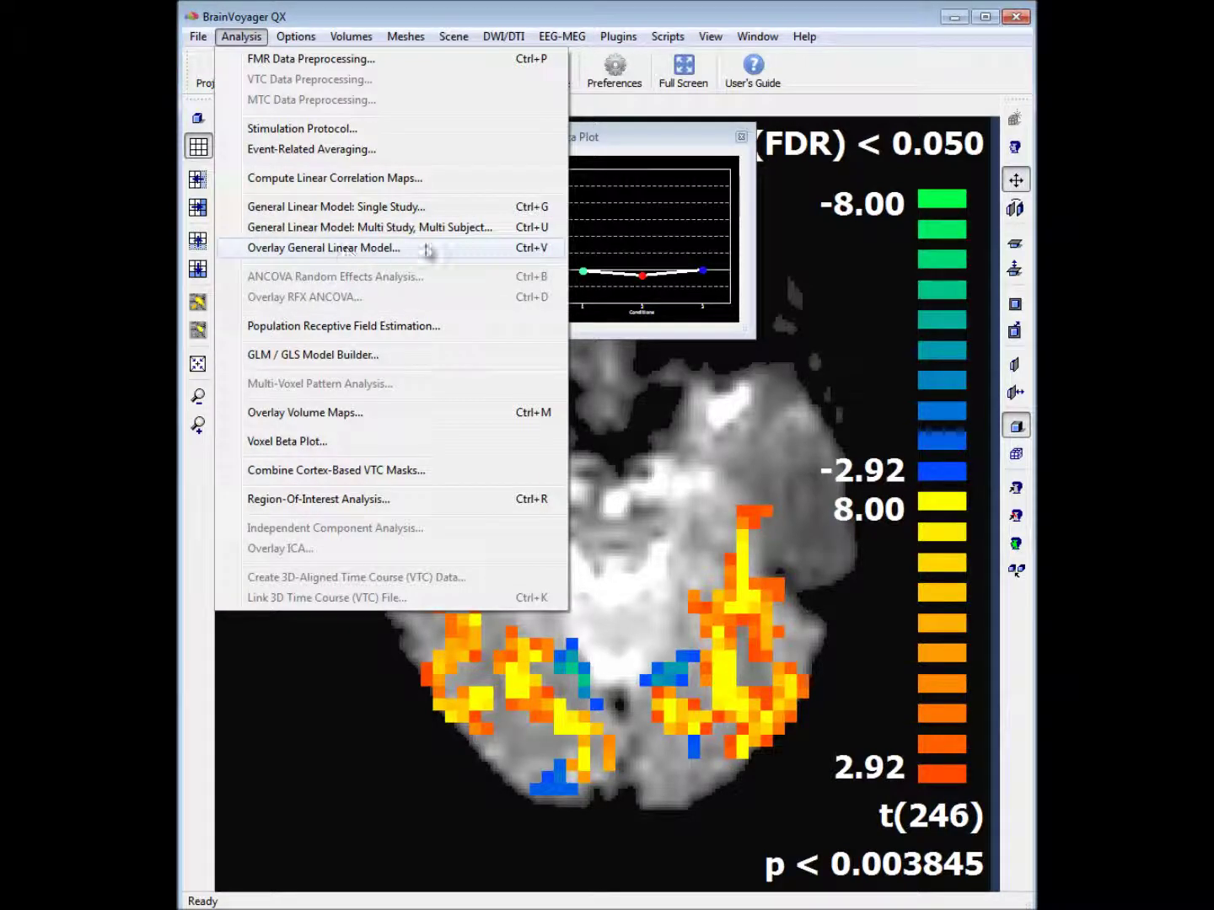
Step: Clear the contrast and apply an LVF-only contrast with Images in LVF set to +
click(442, 250)
drag(543, 293, 557, 140)
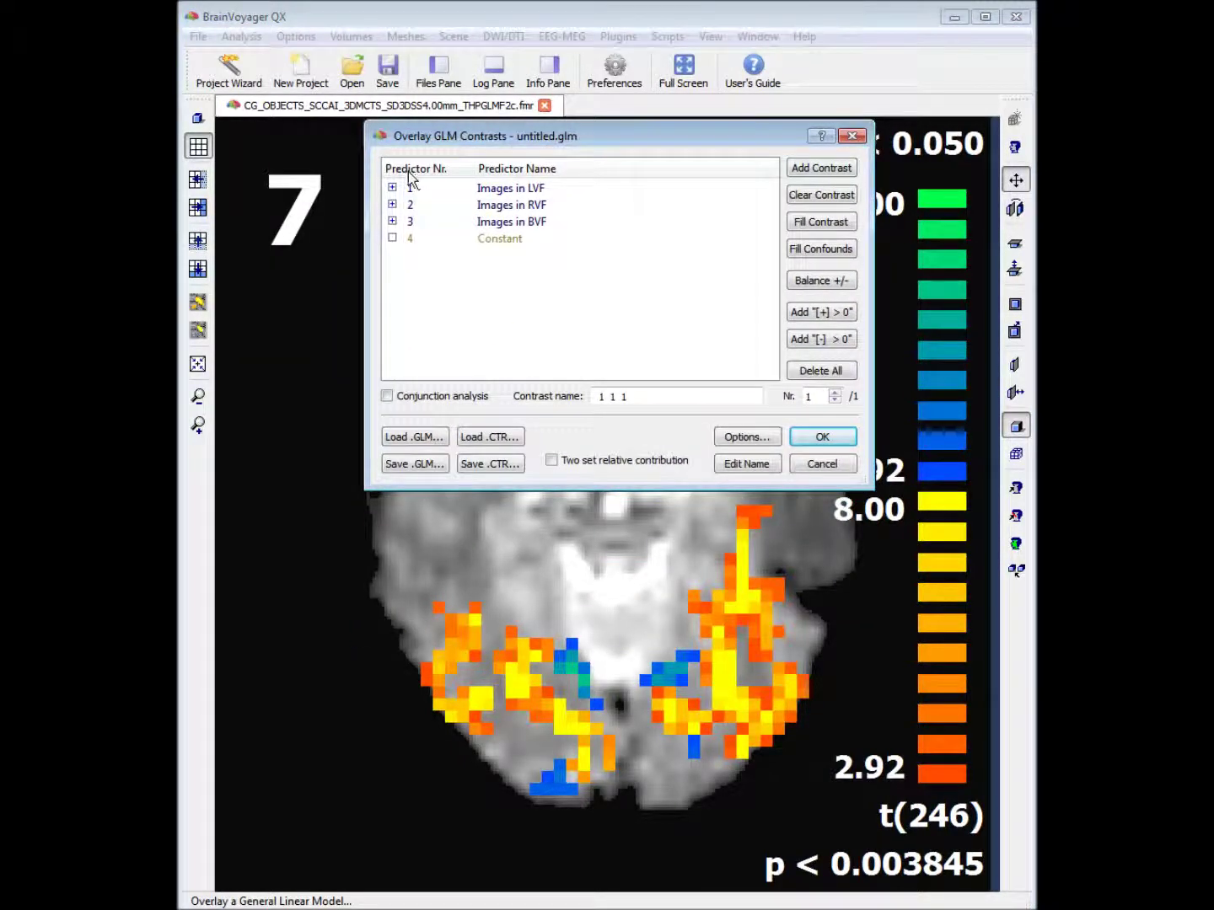
click(394, 239)
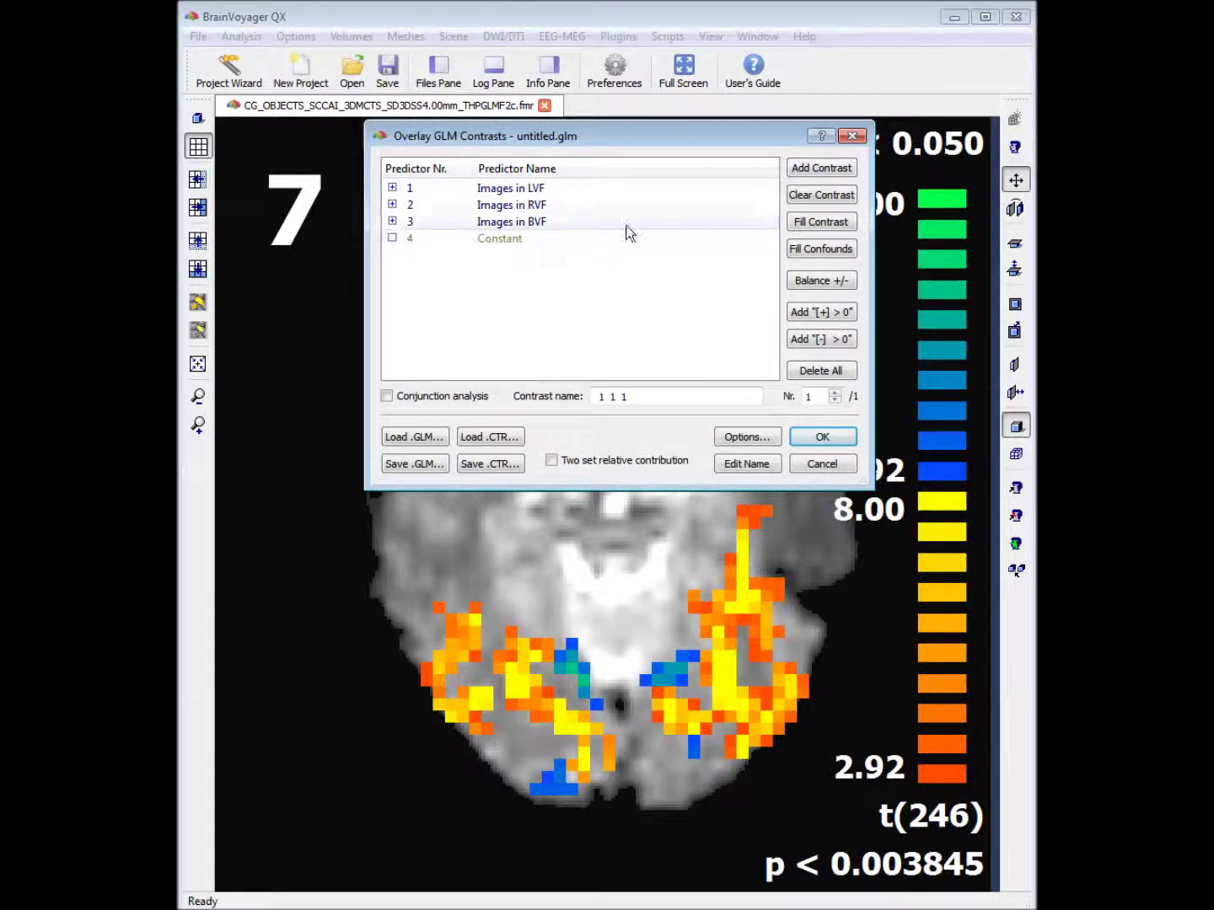
click(805, 201)
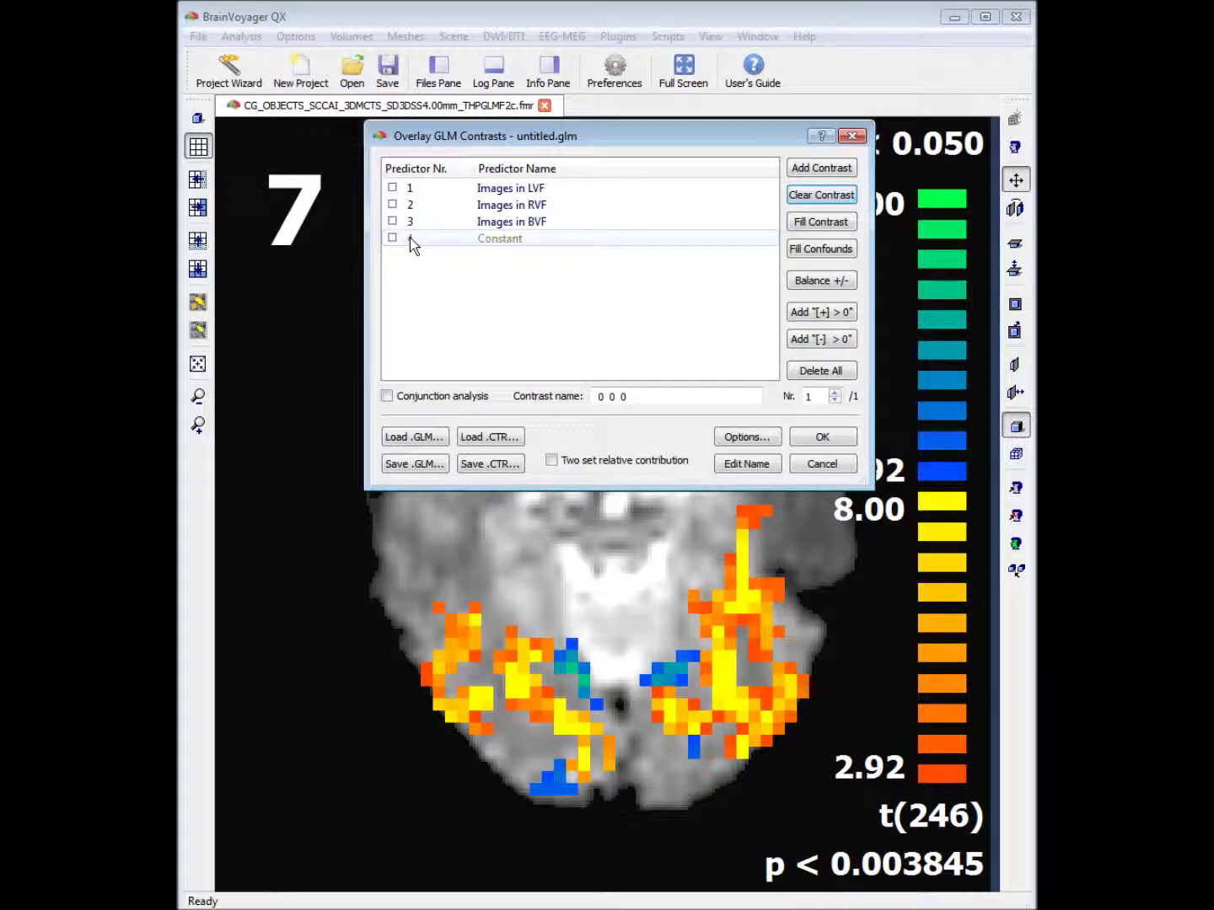
click(392, 188)
click(820, 433)
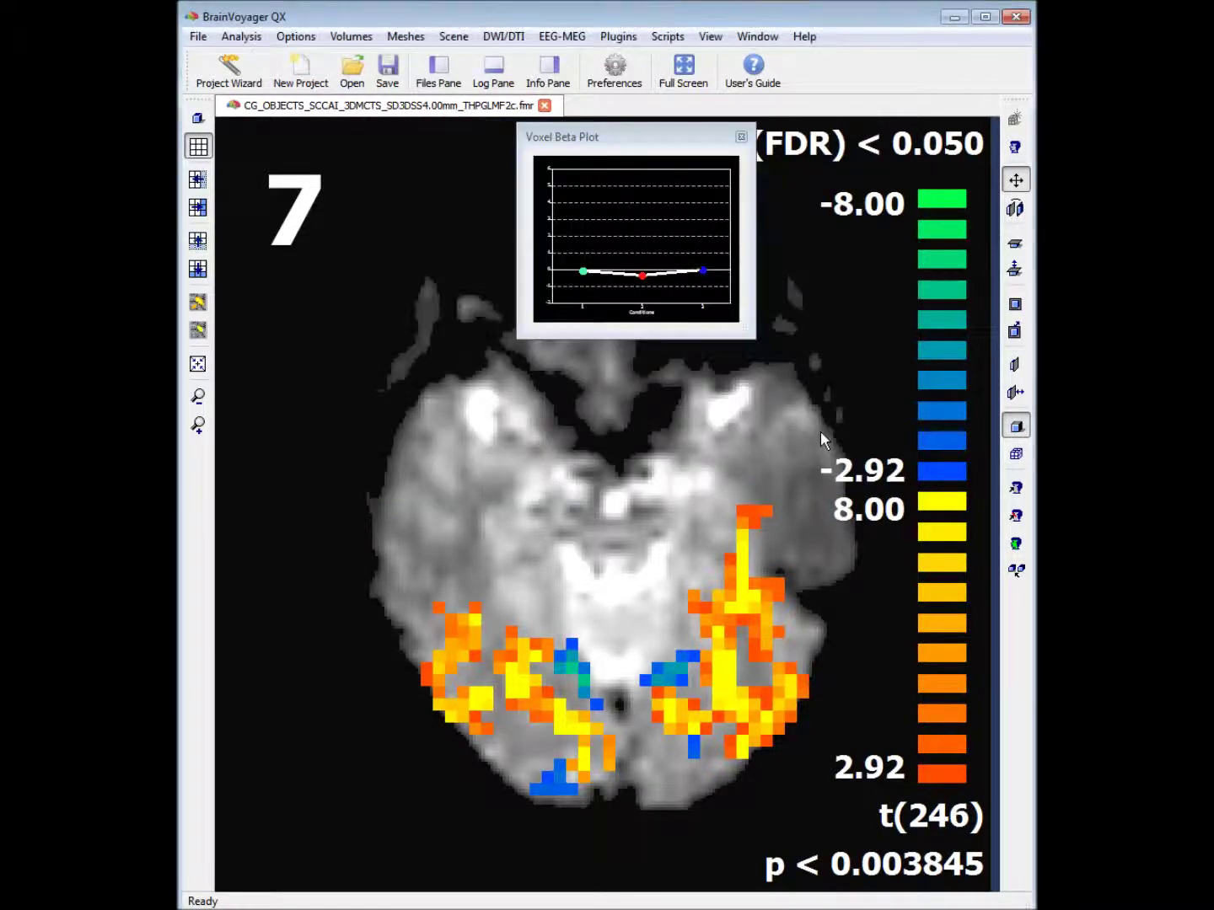
Step: Move the beta plot off the clusters and check an activated voxel's betas
drag(506, 516, 593, 128)
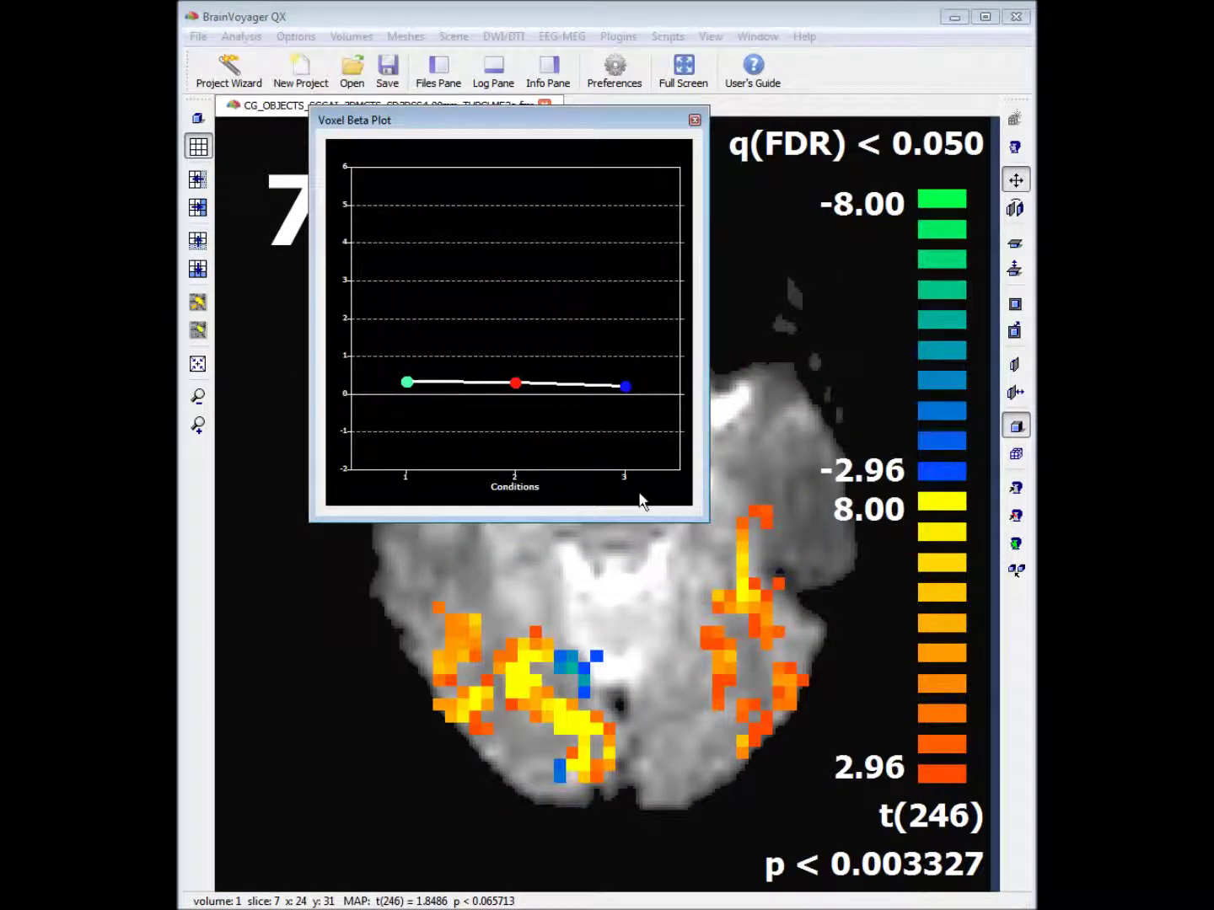
click(531, 646)
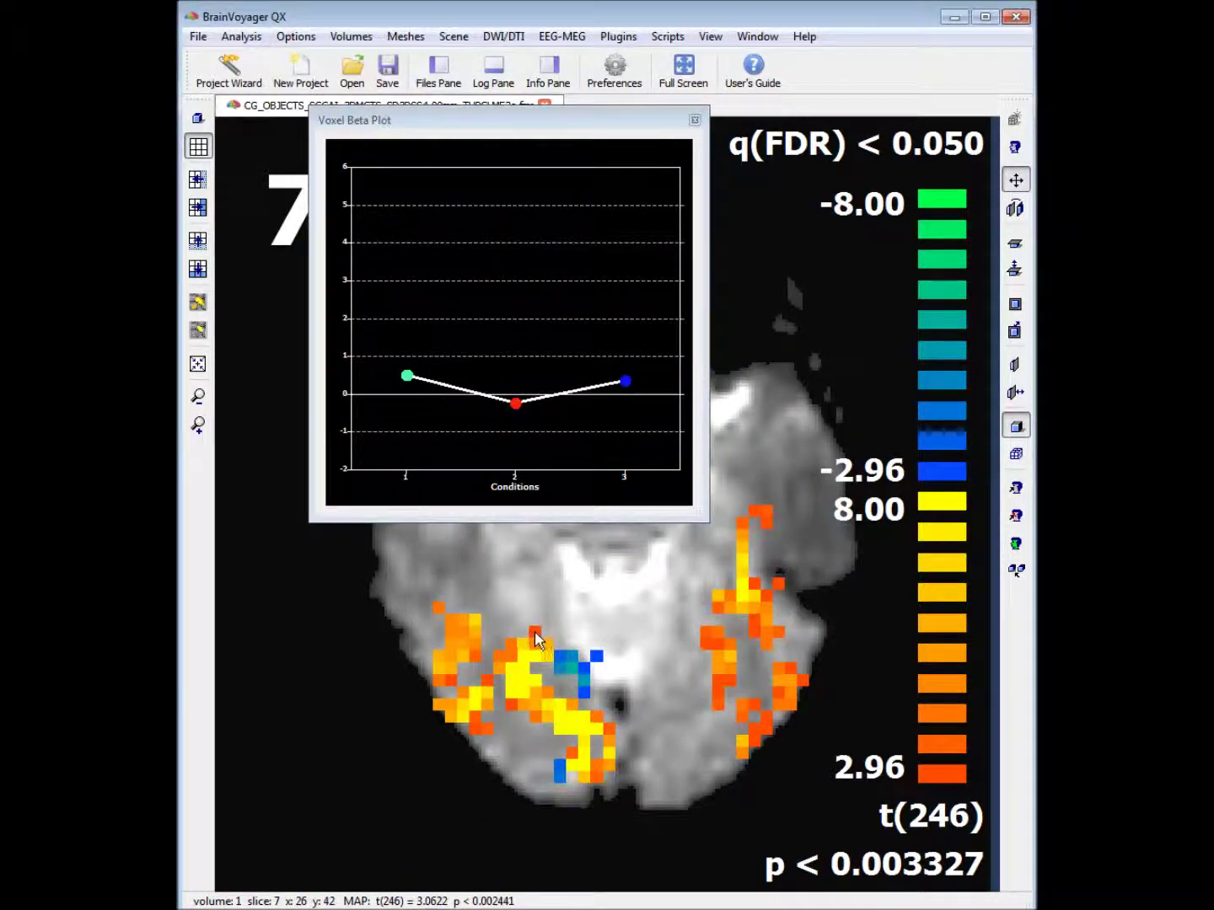
click(241, 36)
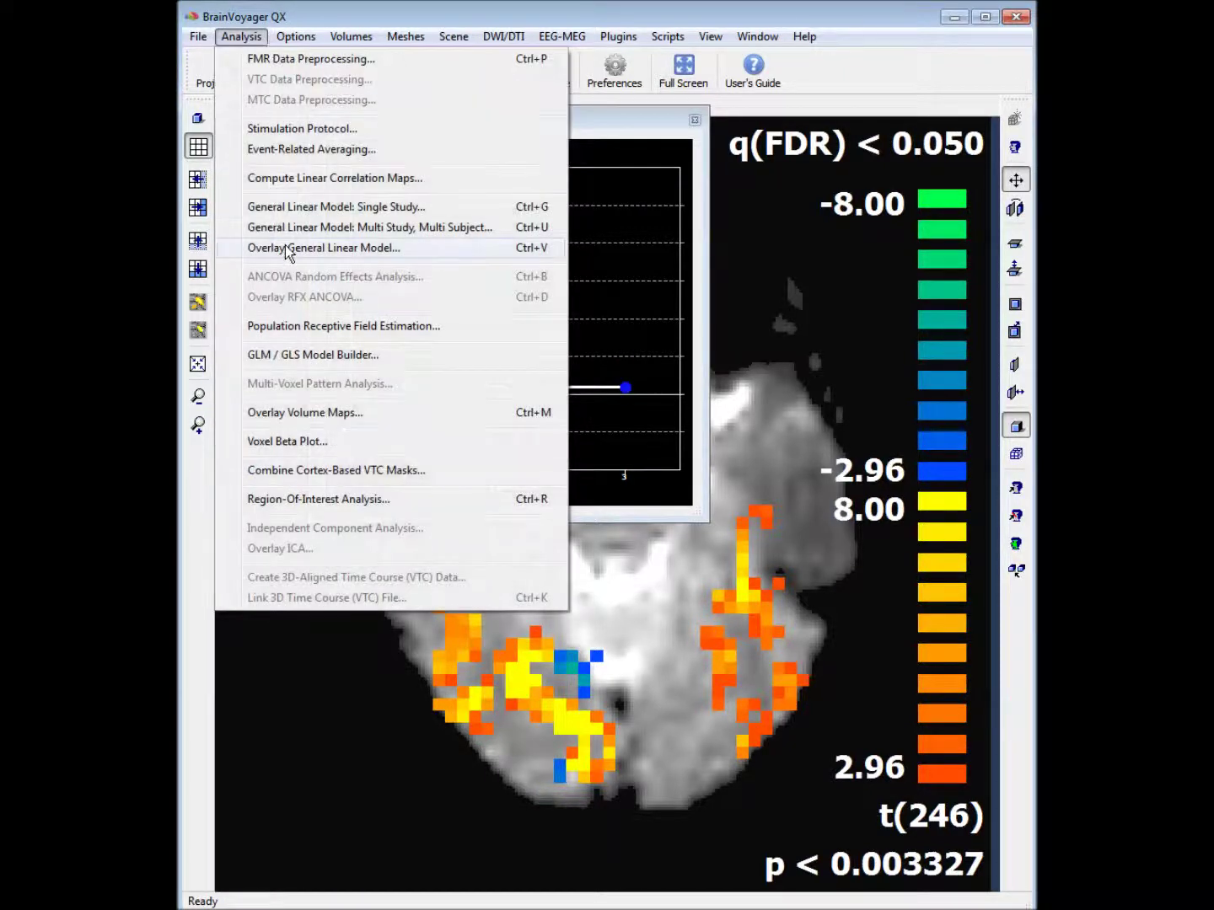
Step: Add Images in RVF as + to apply the combined LVF+RVF (1 1 0) contrast
click(286, 247)
drag(477, 293, 499, 131)
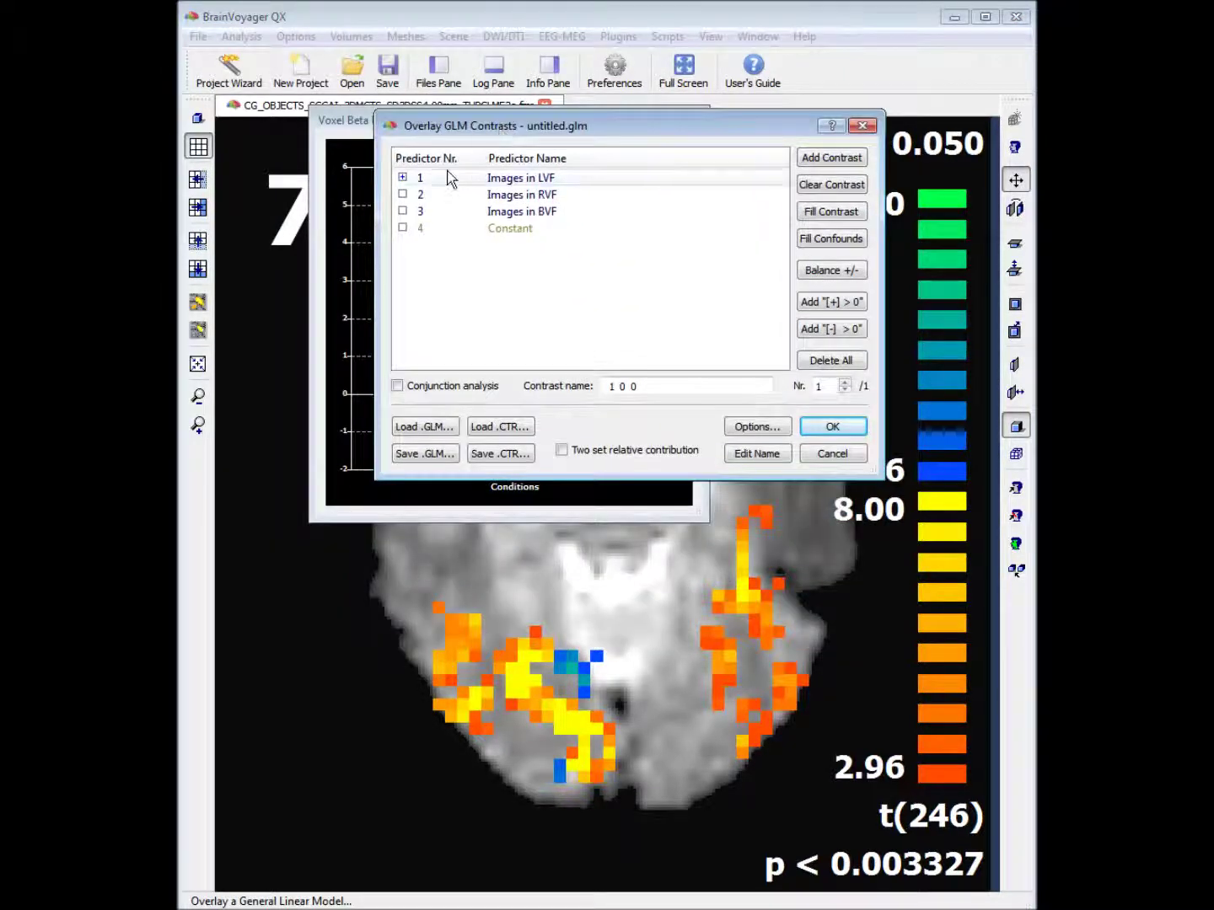
click(402, 194)
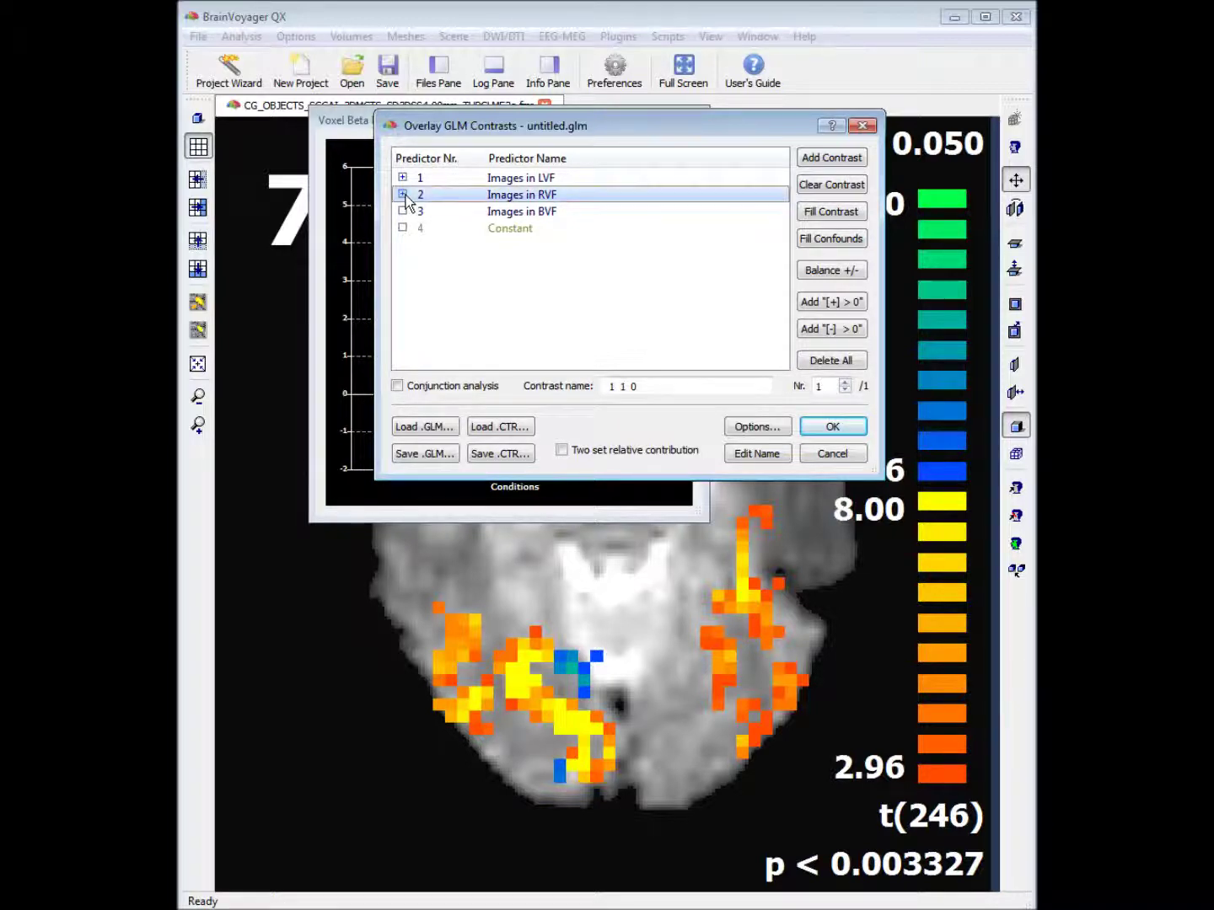
click(832, 425)
Step: Sample voxel betas by sweeping across the bilateral activation clusters
drag(528, 514, 619, 116)
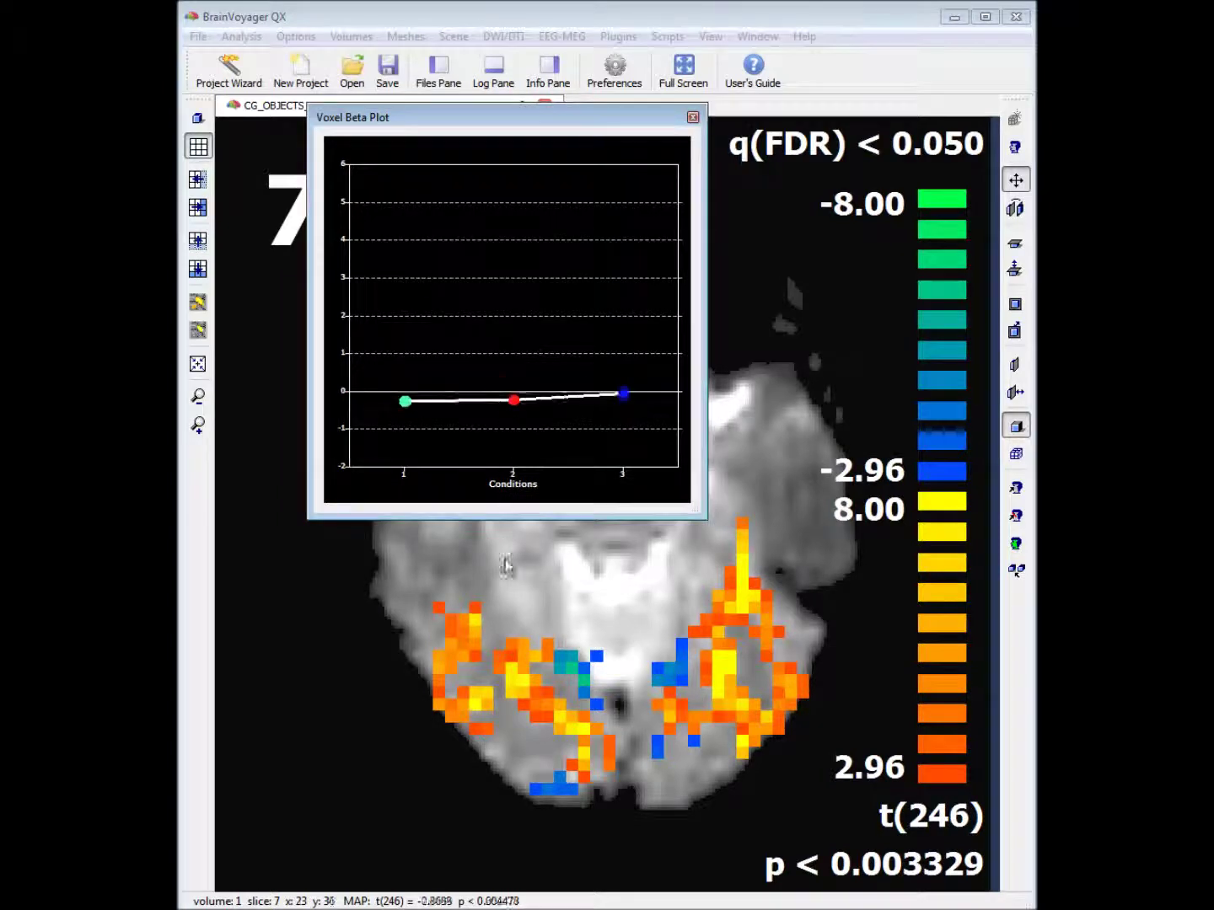
click(437, 736)
drag(436, 736, 312, 103)
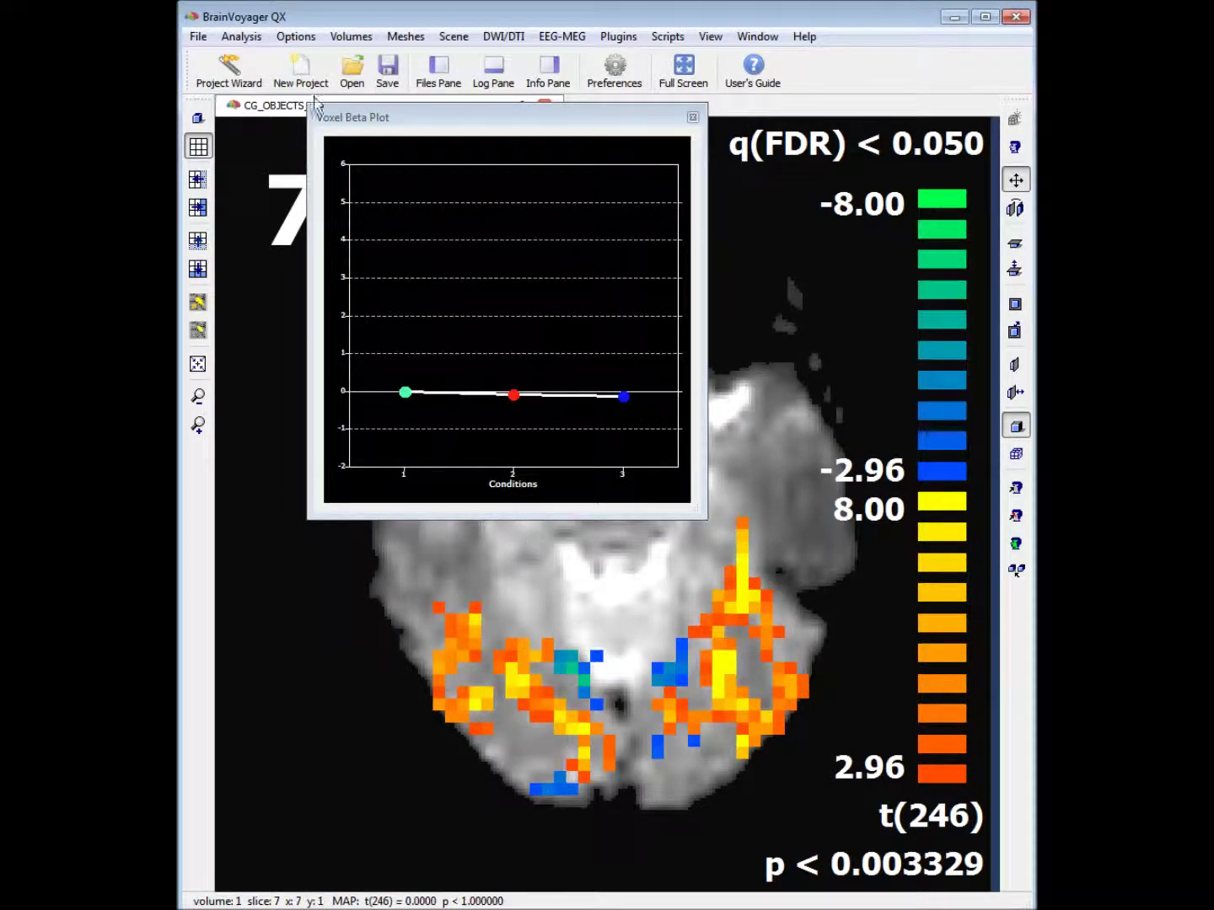
click(241, 36)
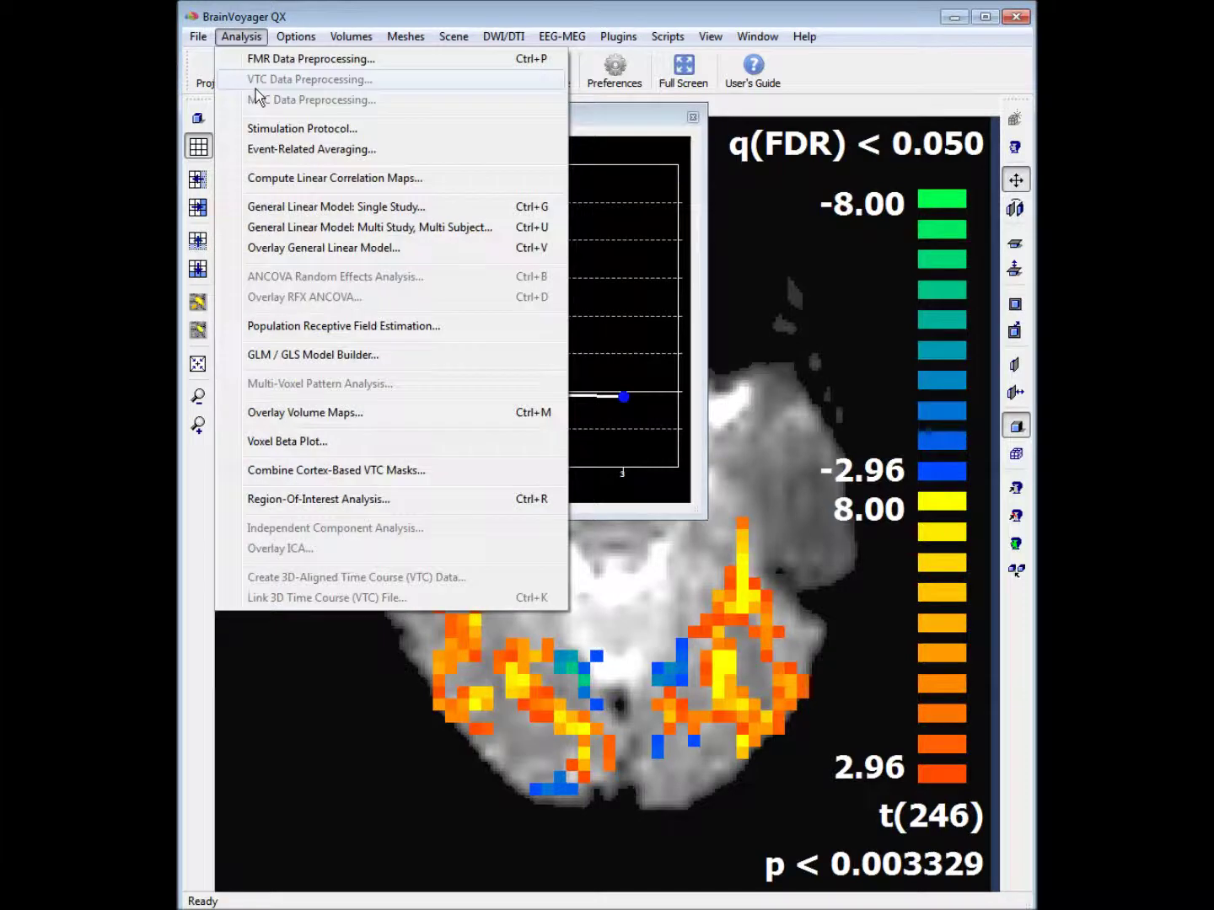
Step: Switch Images in RVF to − to apply the LVF minus RVF (1 -1 0) contrast
click(271, 247)
drag(490, 302, 472, 153)
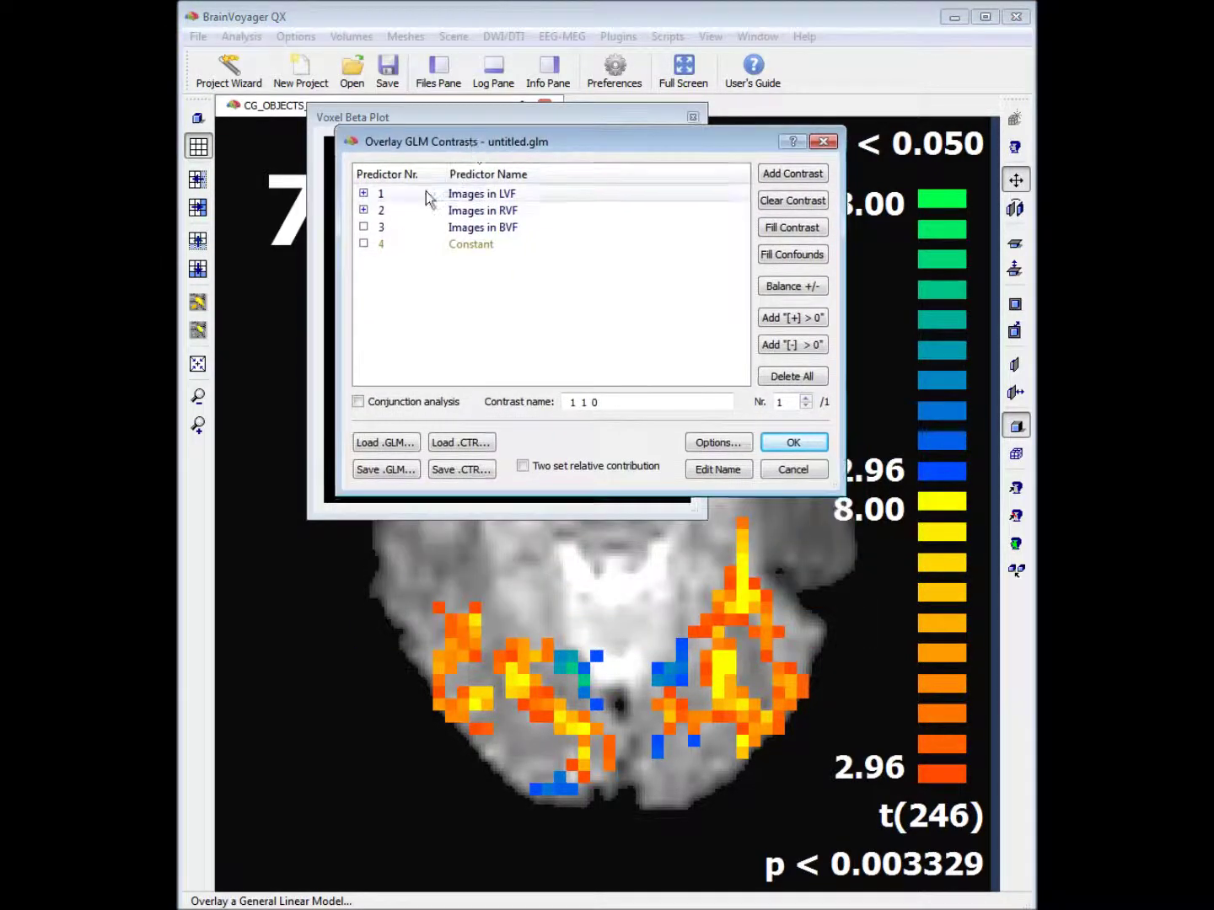
click(363, 210)
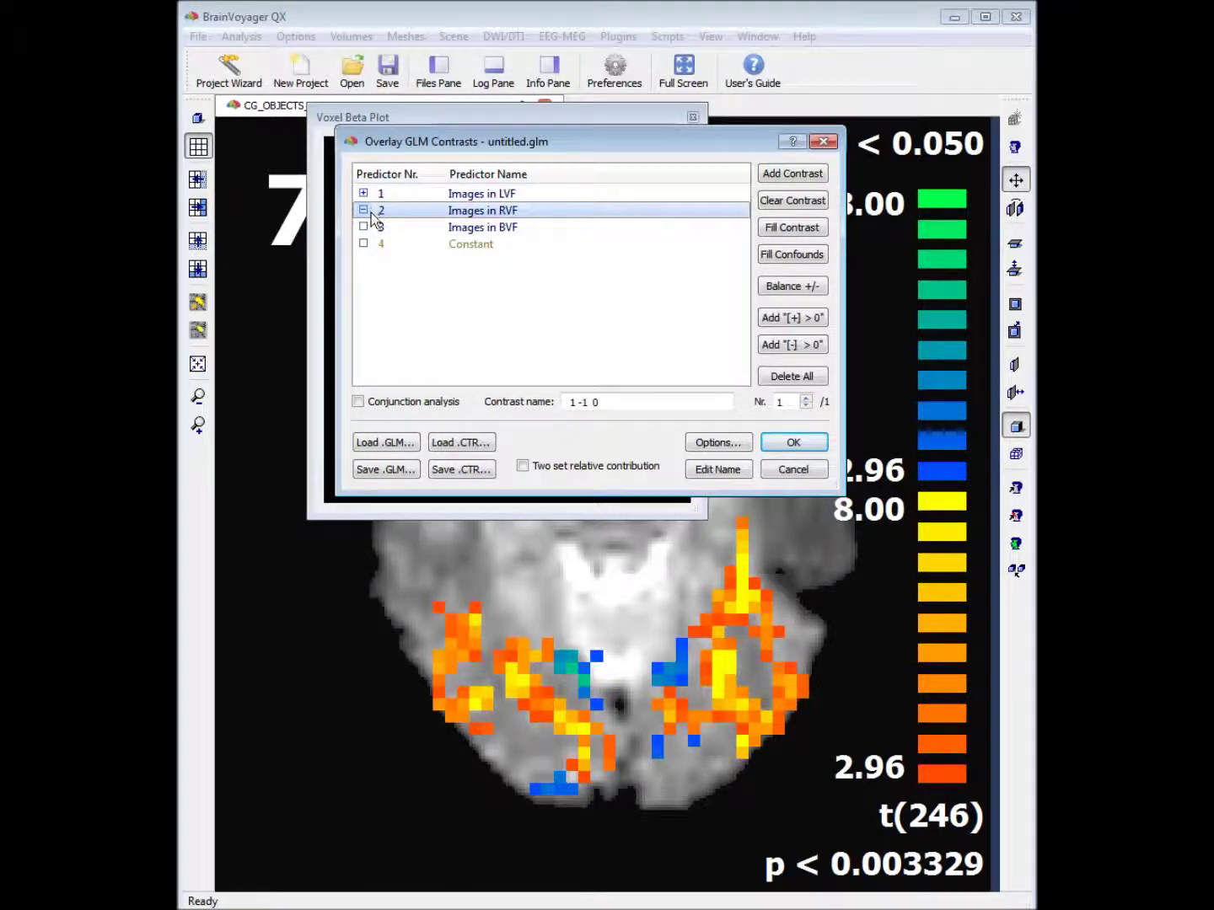
click(793, 443)
Step: Move the beta plot up and inspect voxel betas in the orange and green clusters
drag(504, 519, 700, 148)
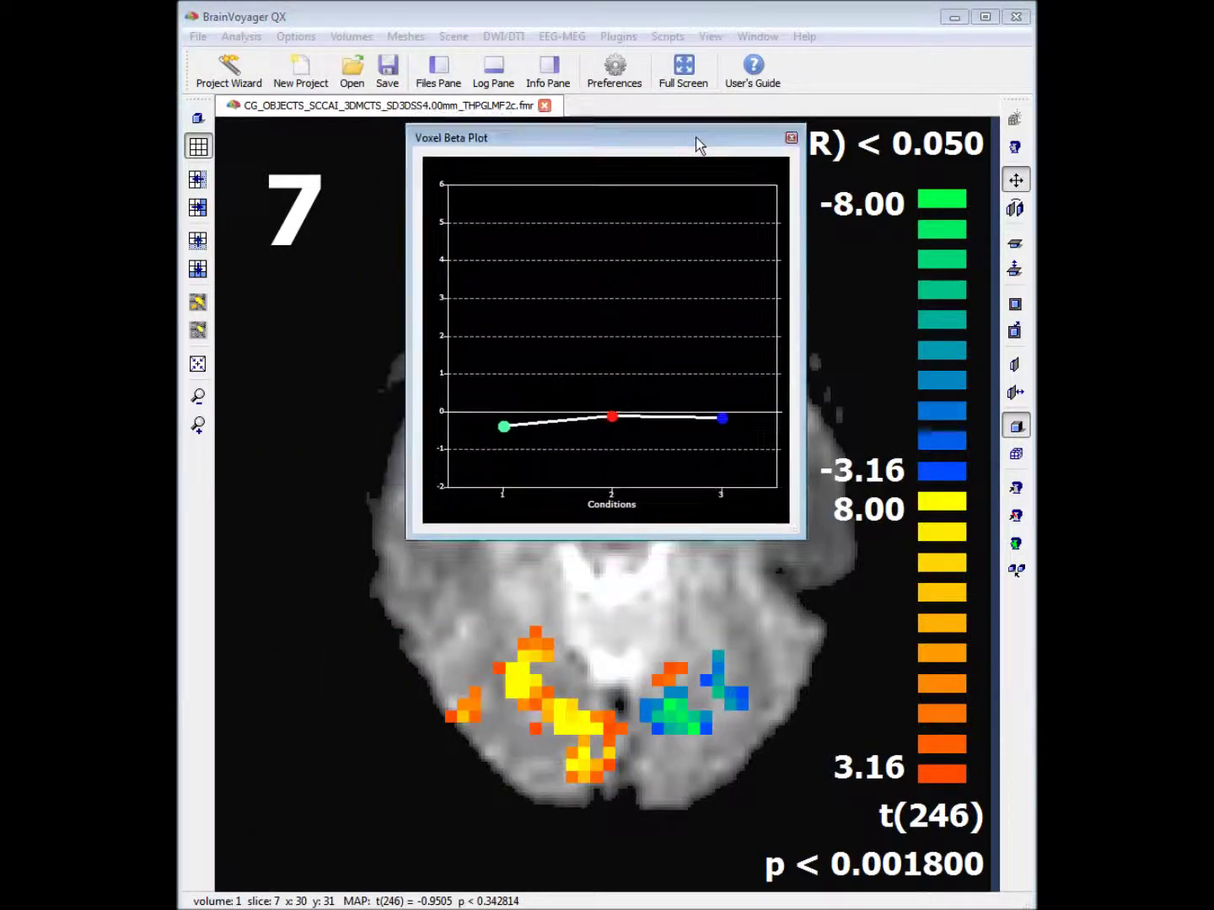
click(450, 705)
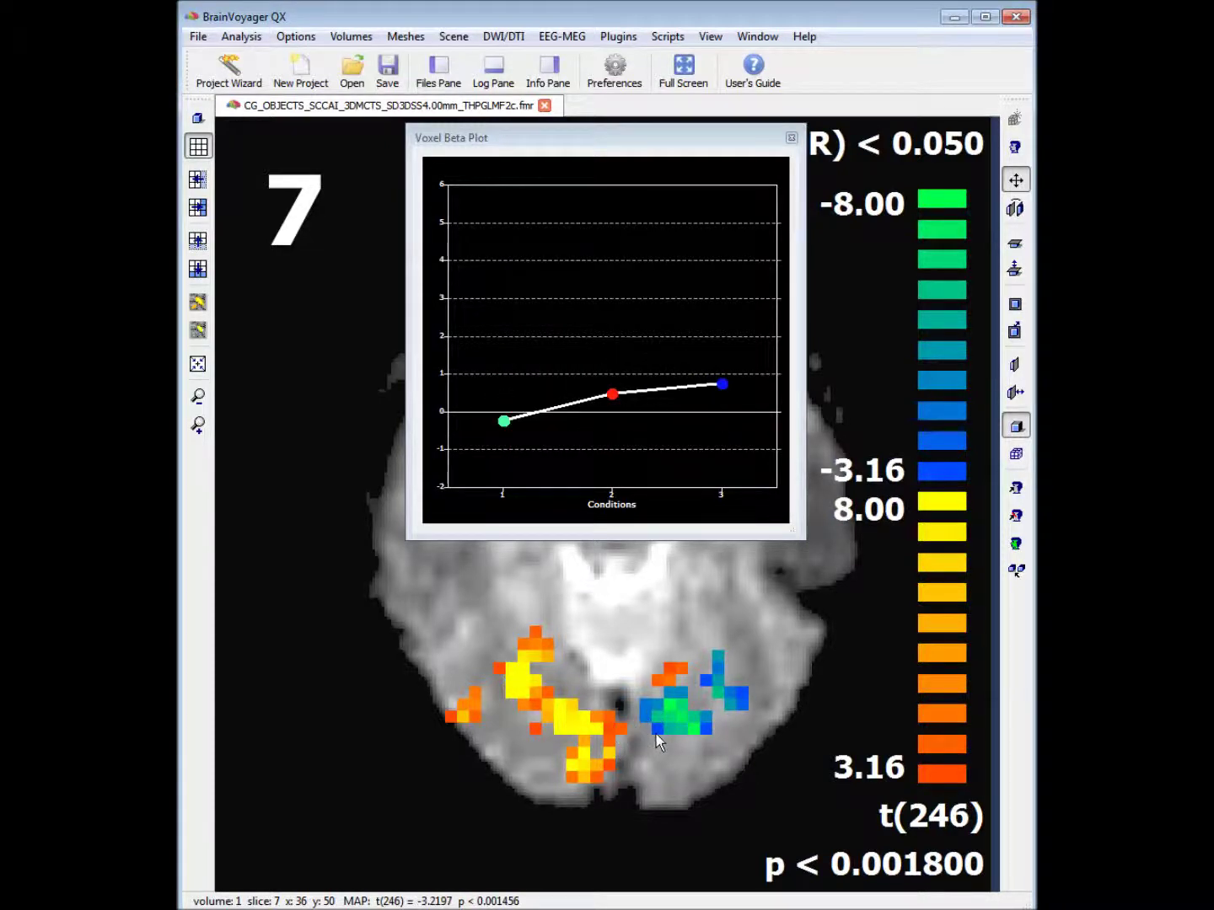
click(241, 36)
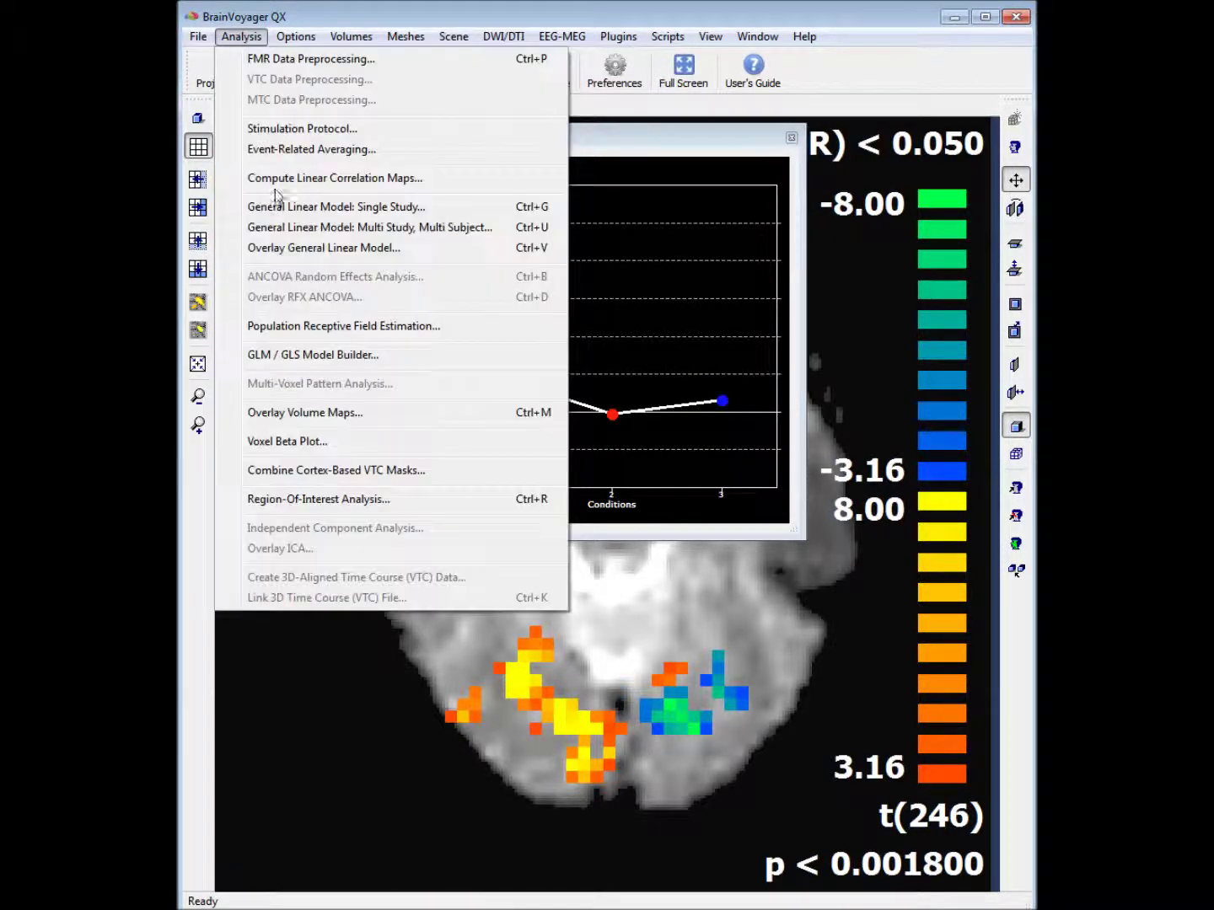
Step: Set RVF to + and BVF to − to apply the 1 1 -1 contrast
click(300, 246)
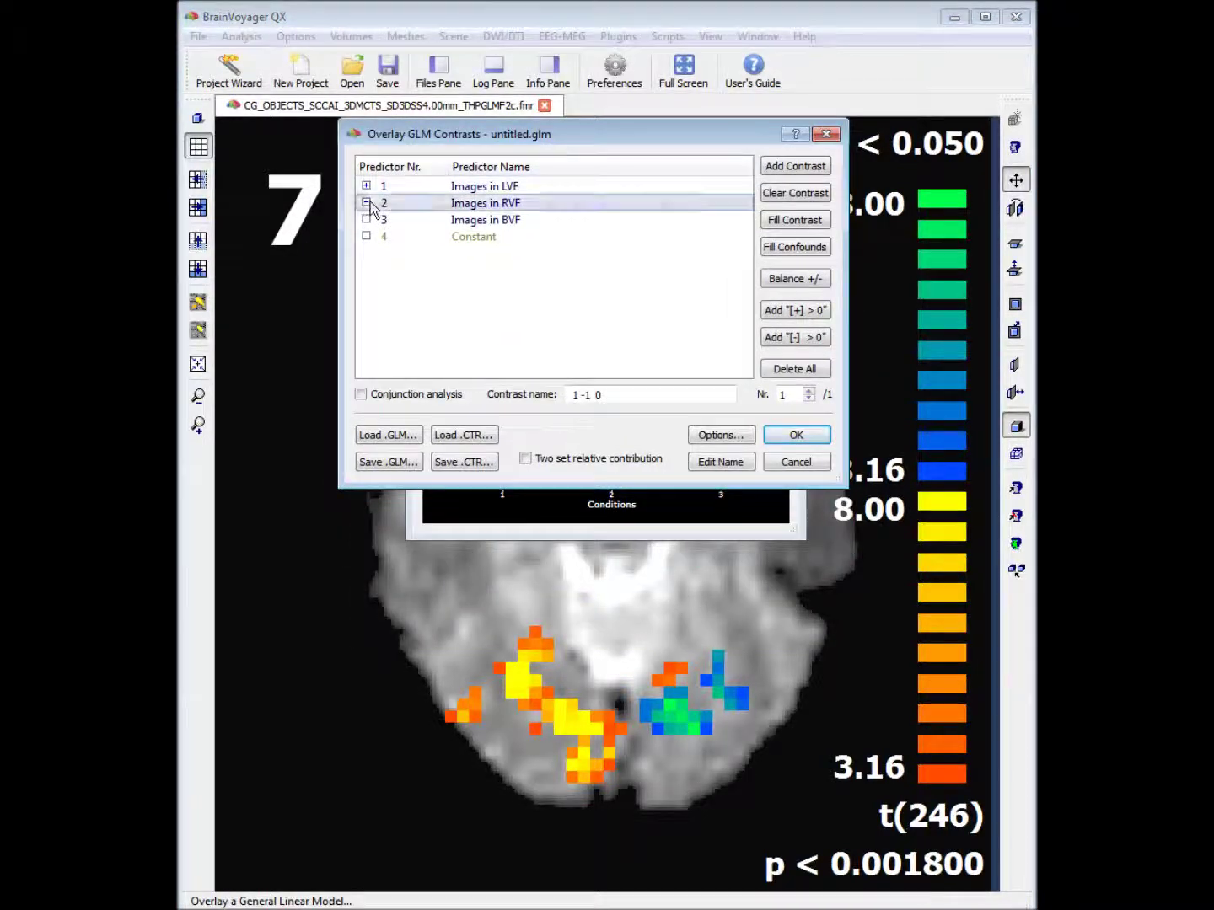
click(368, 203)
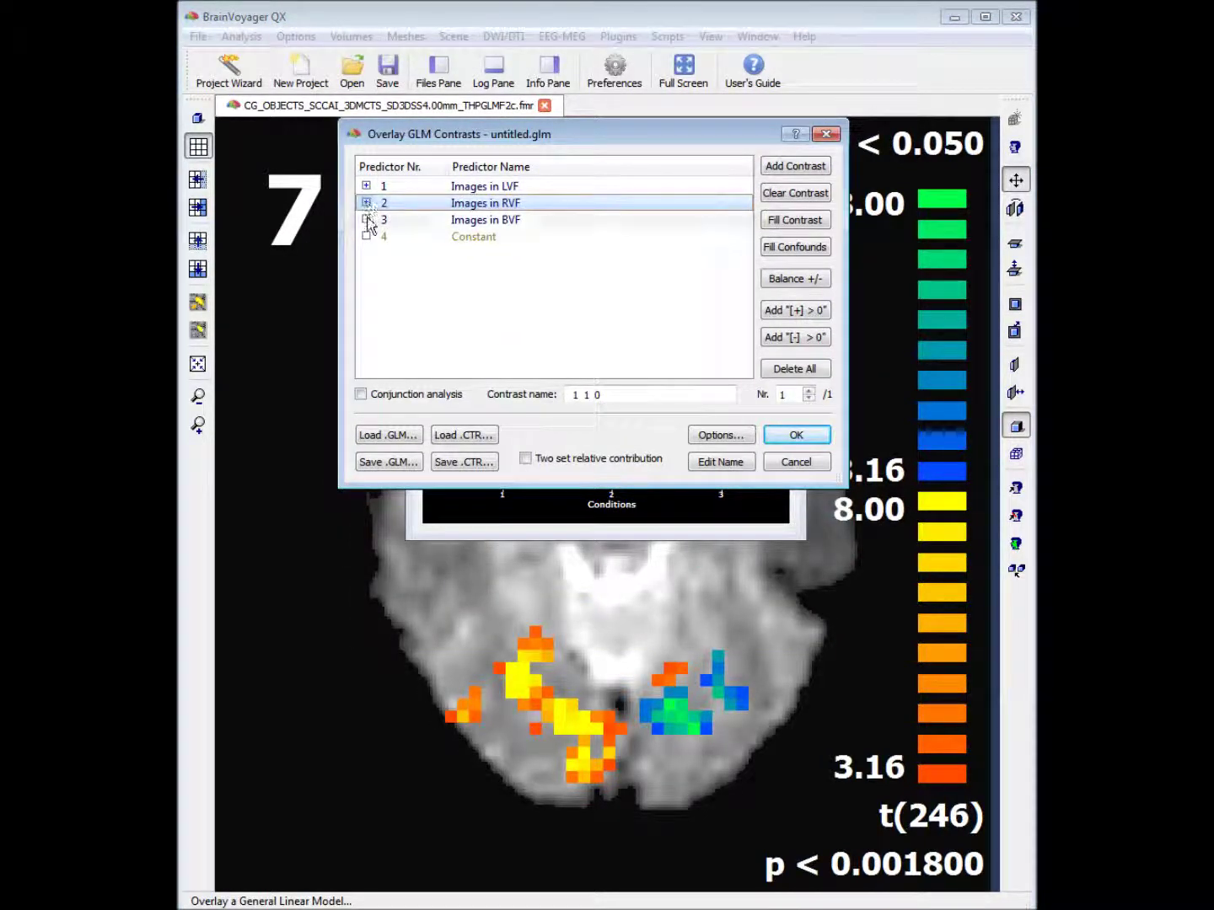
click(367, 220)
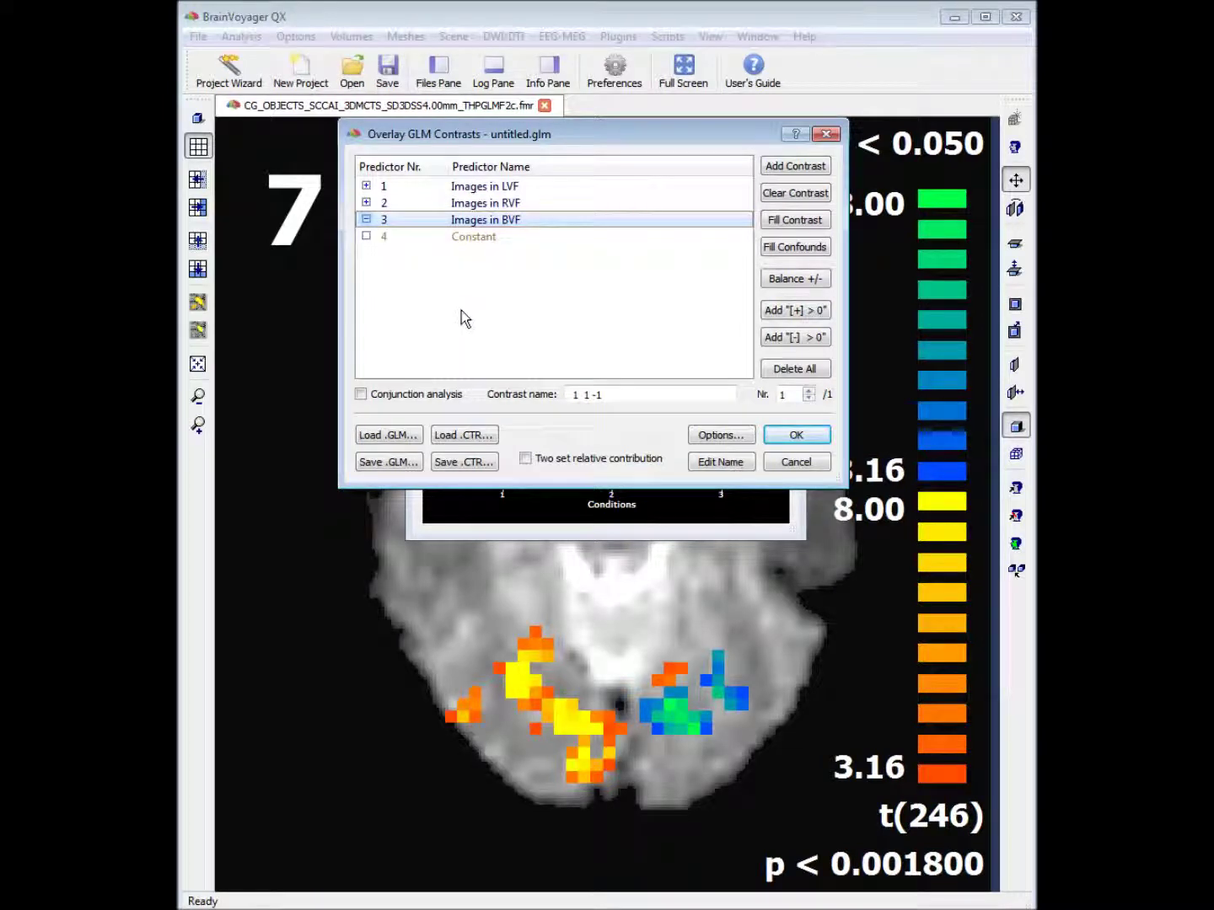
click(793, 437)
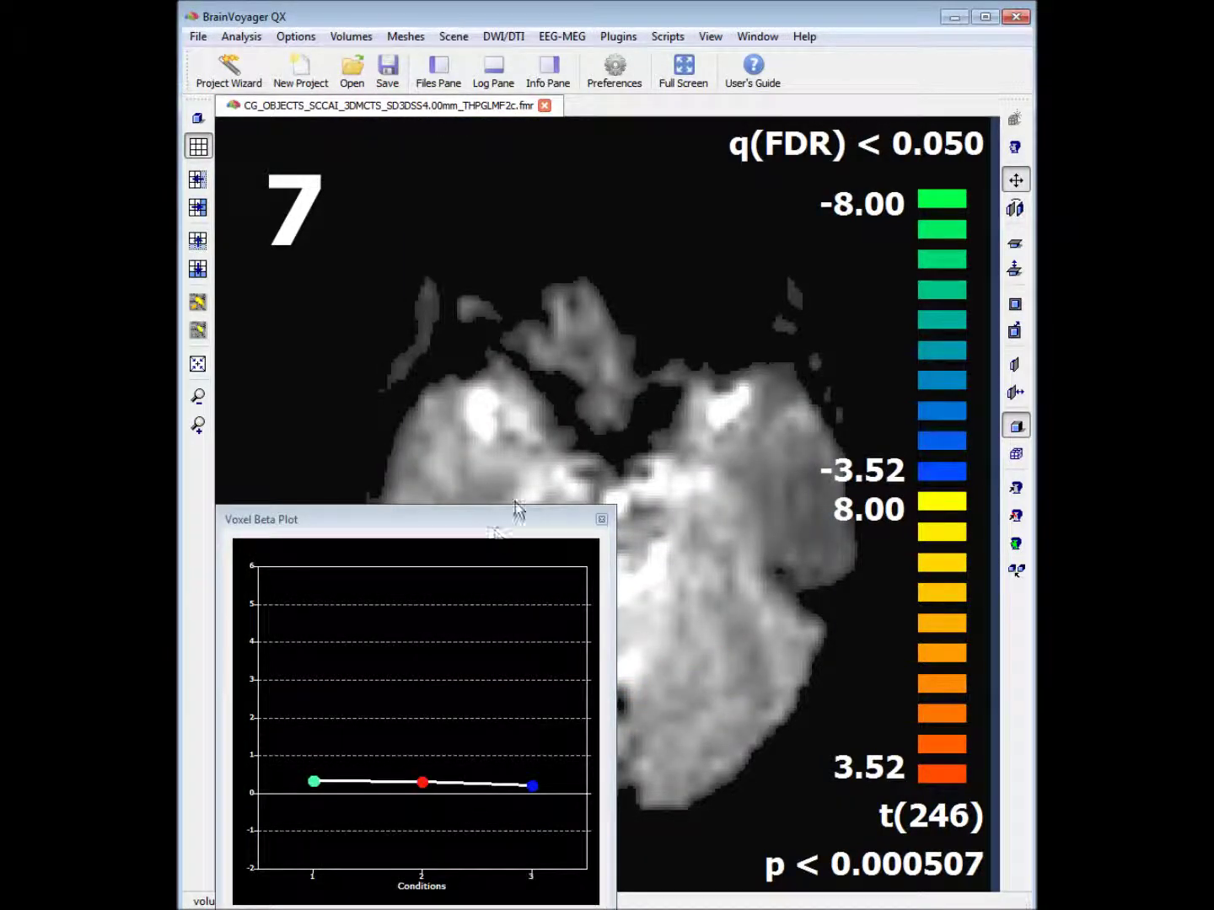
Step: Shrink the beta plot, place it at the top right, and check a voxel on the slice
drag(483, 528, 665, 148)
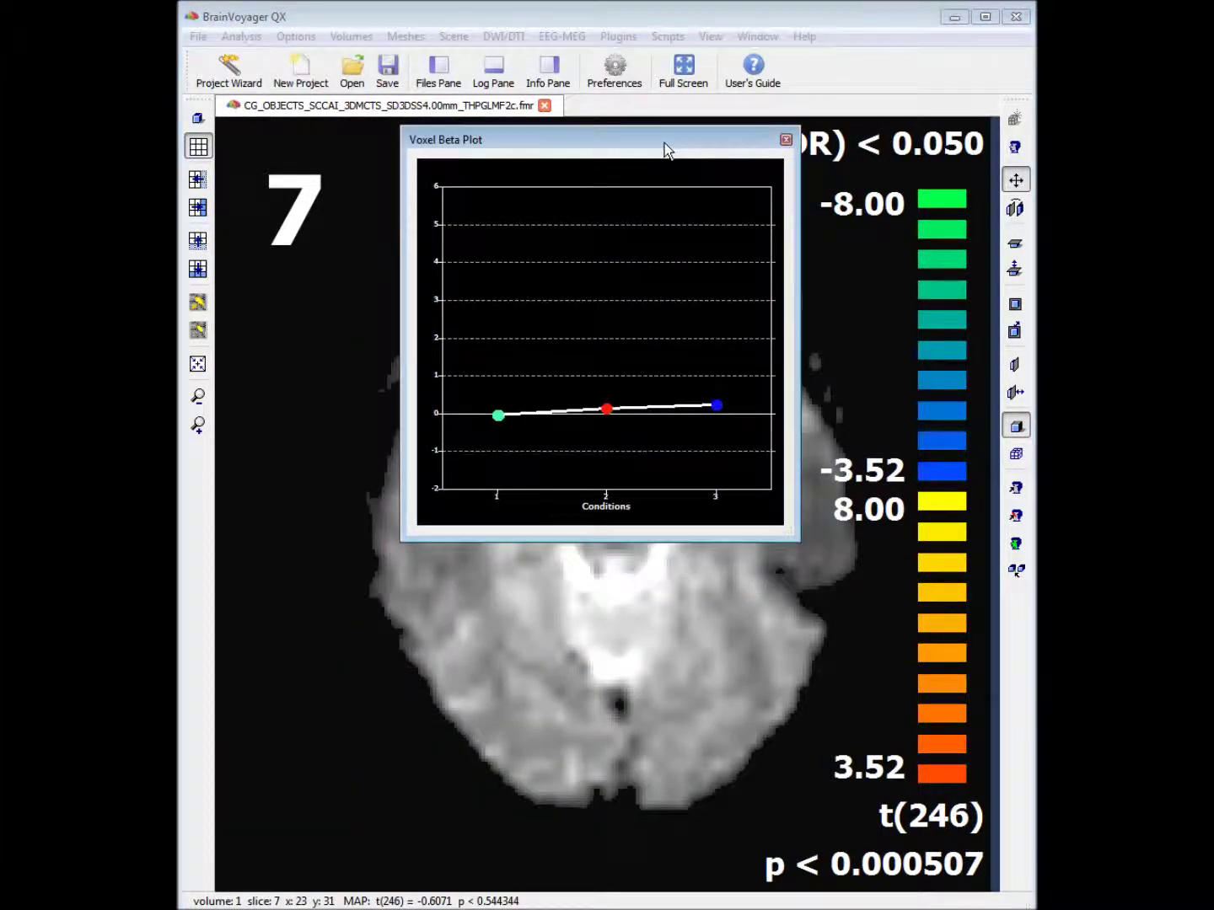
drag(783, 532, 642, 345)
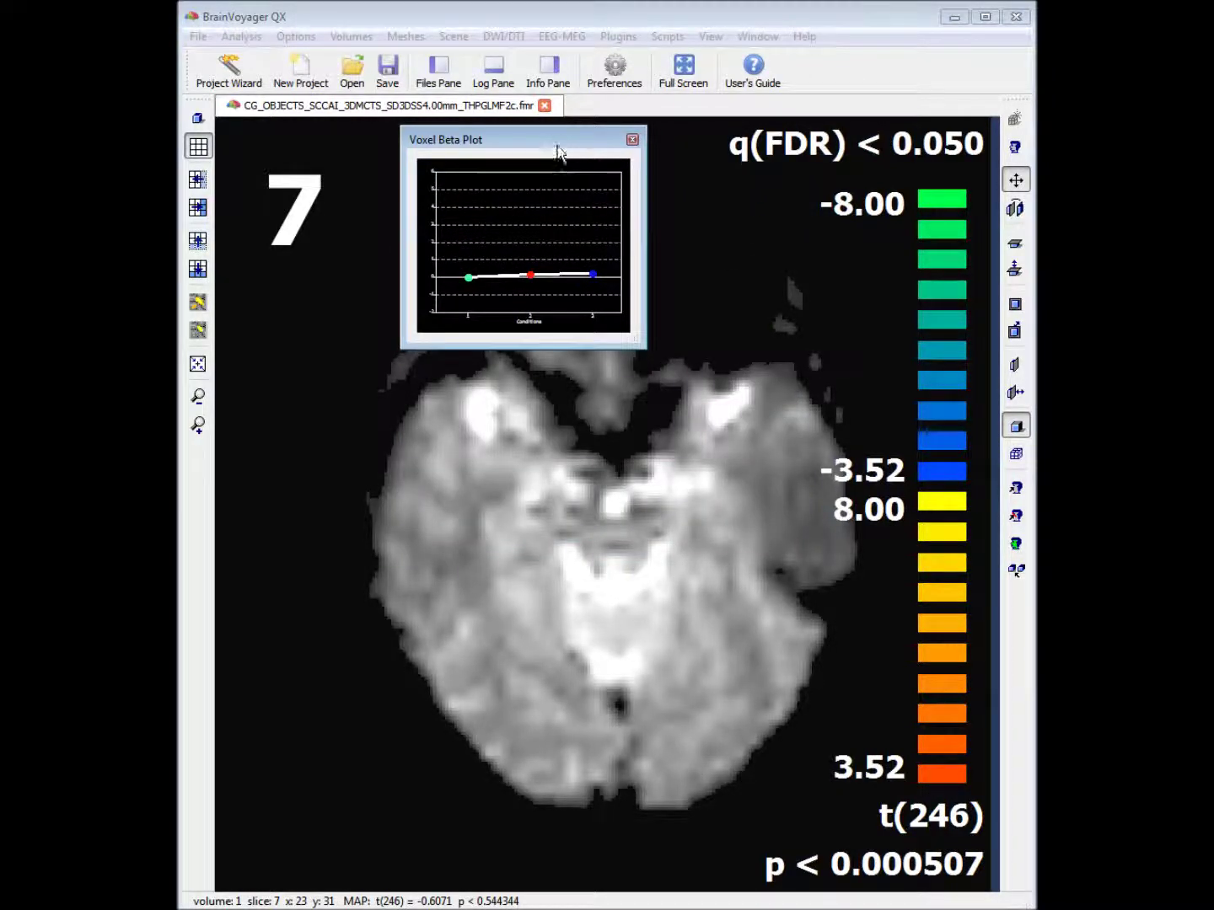
drag(558, 141, 627, 138)
click(549, 442)
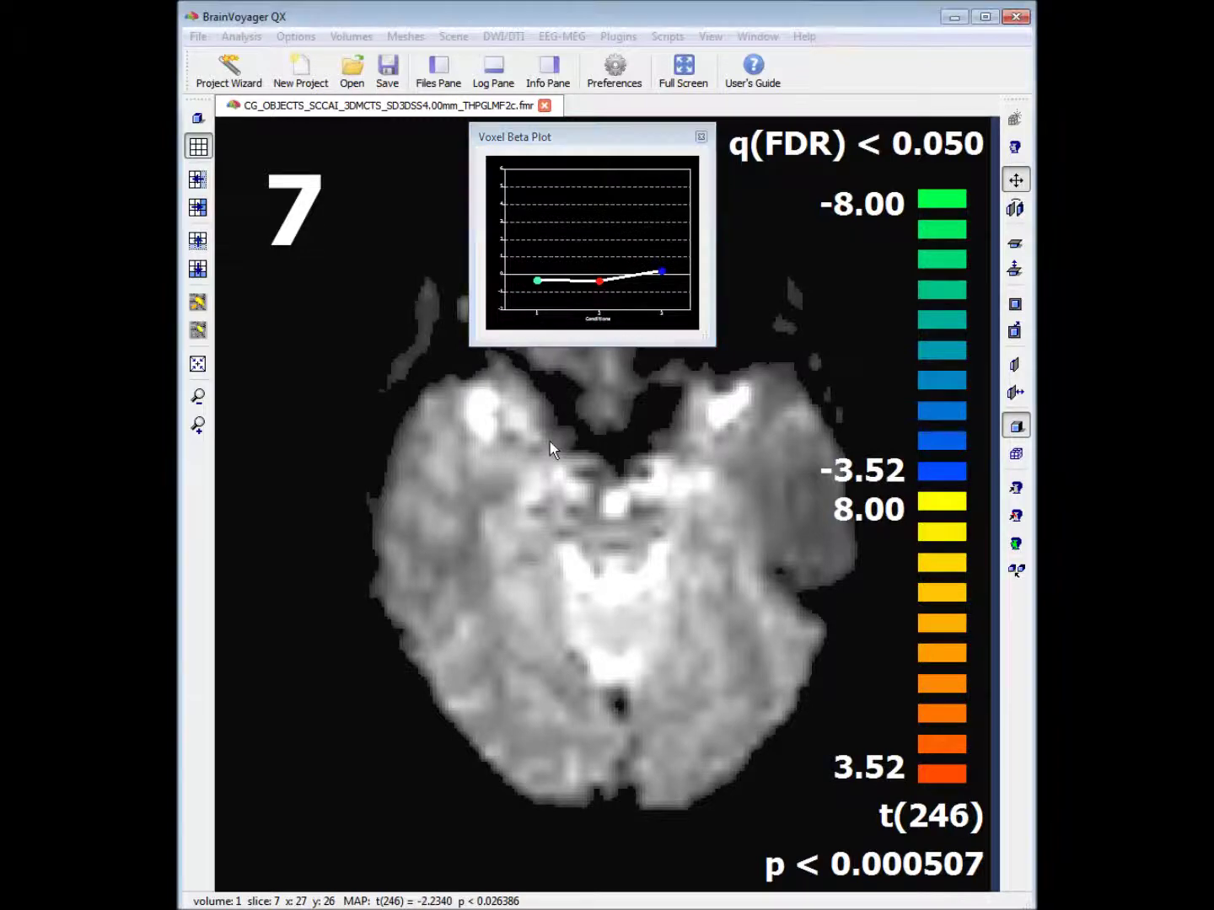